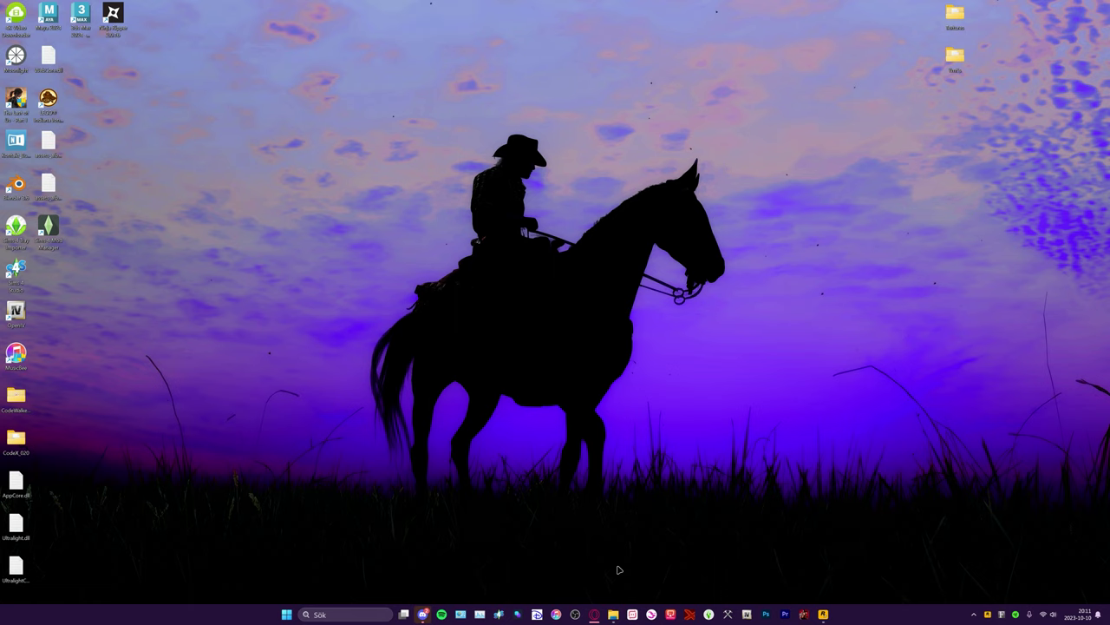
- Open the downloaded MDBranth's Realistic Horse Eyes RAR archive from the Hämtade filer folder
{"action": "mouse_move", "coordinate": [613, 614]}
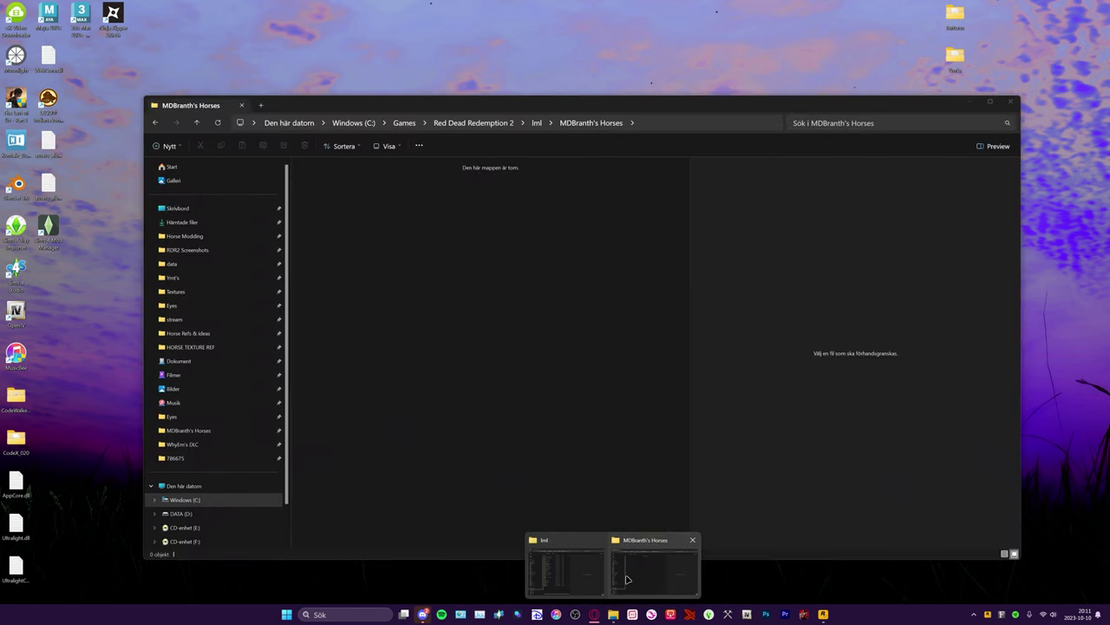
{"action": "left_click", "coordinate": [627, 577]}
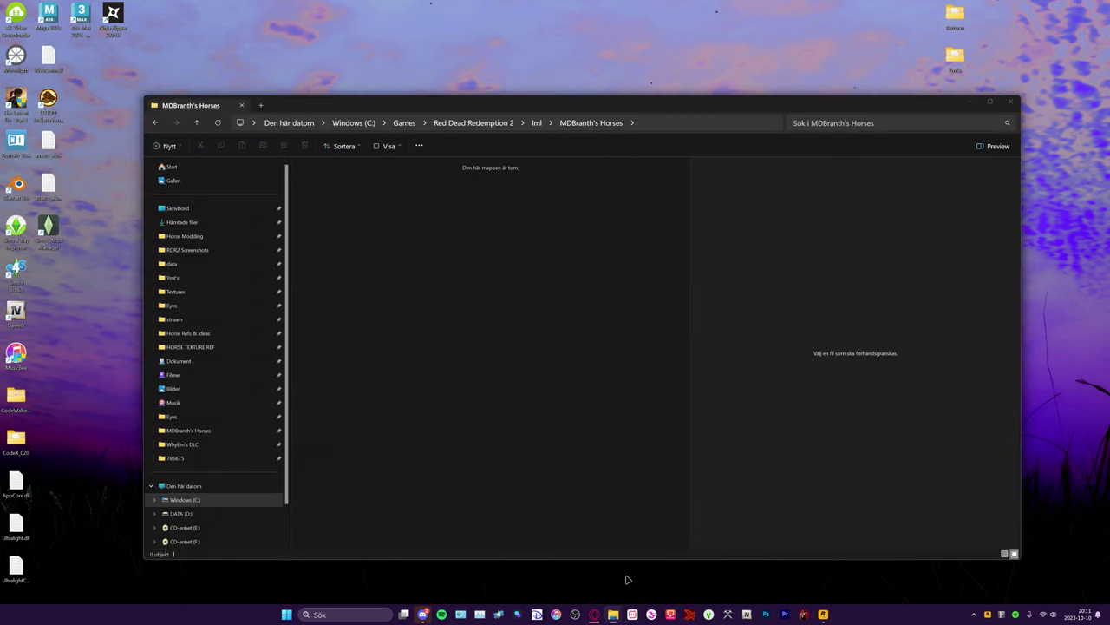
{"action": "left_click", "coordinate": [218, 212]}
{"action": "left_click", "coordinate": [221, 223]}
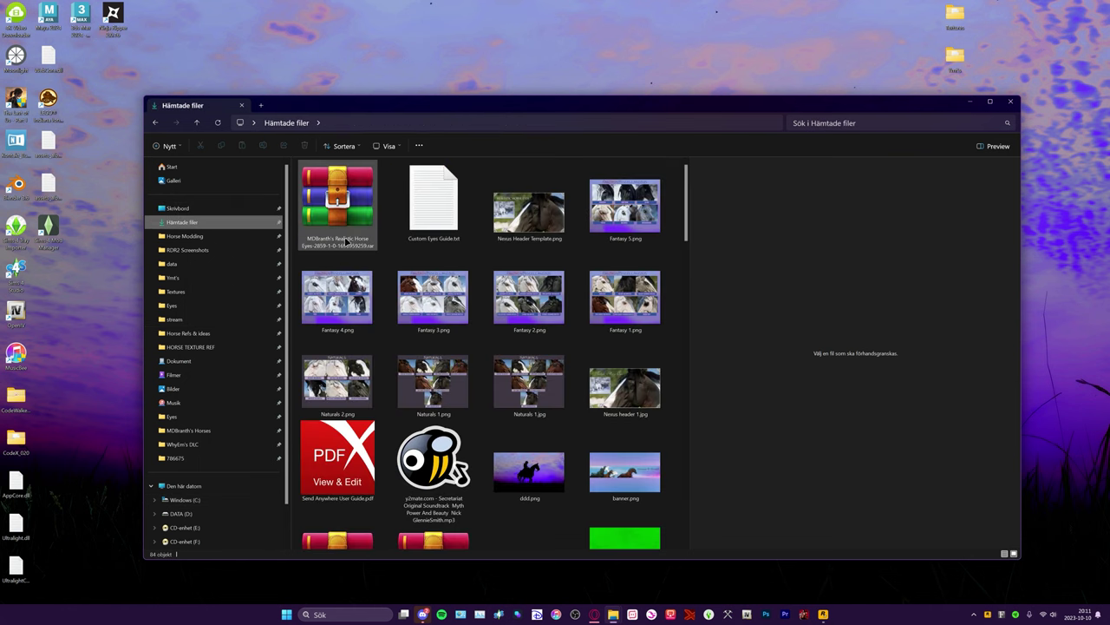
{"action": "double_click", "coordinate": [335, 243]}
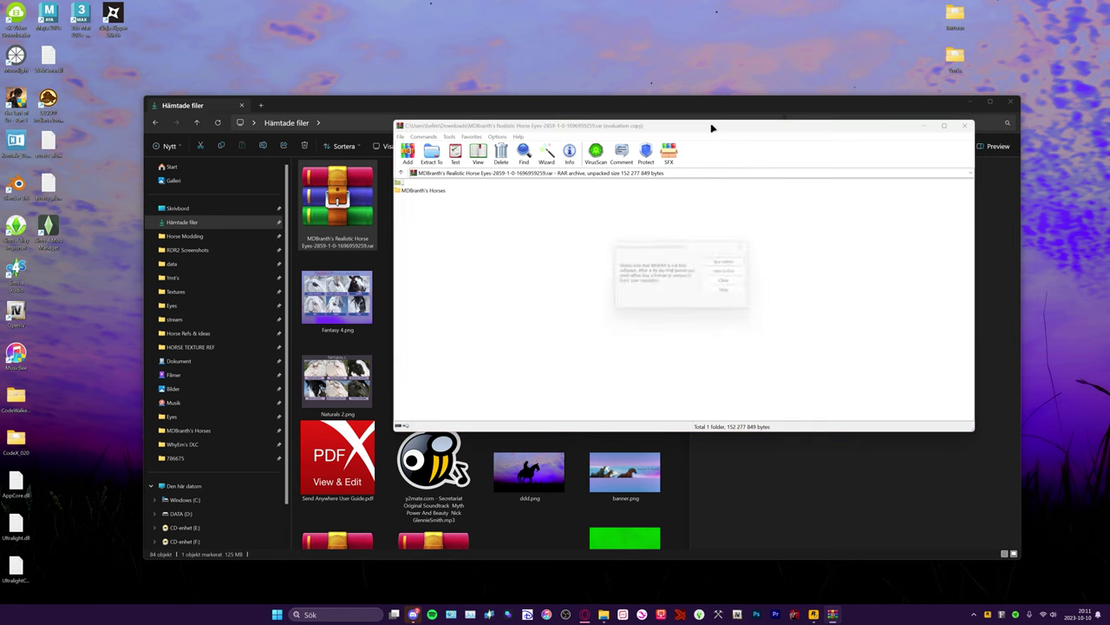
{"action": "left_click", "coordinate": [750, 245]}
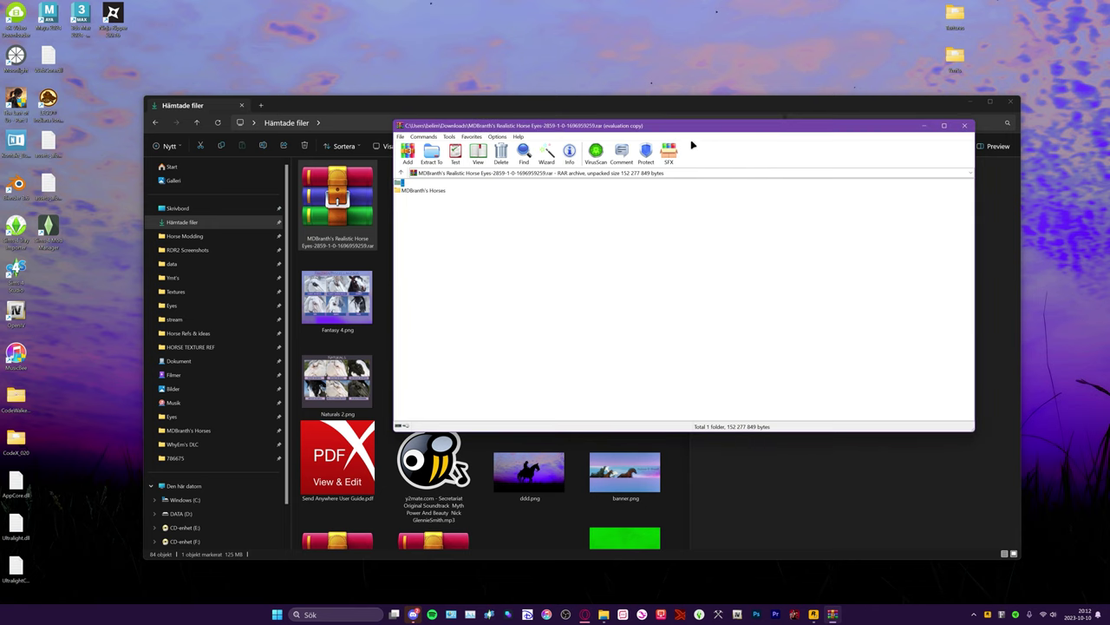
{"action": "left_click_drag", "start_coordinate": [690, 128], "coordinate": [621, 155]}
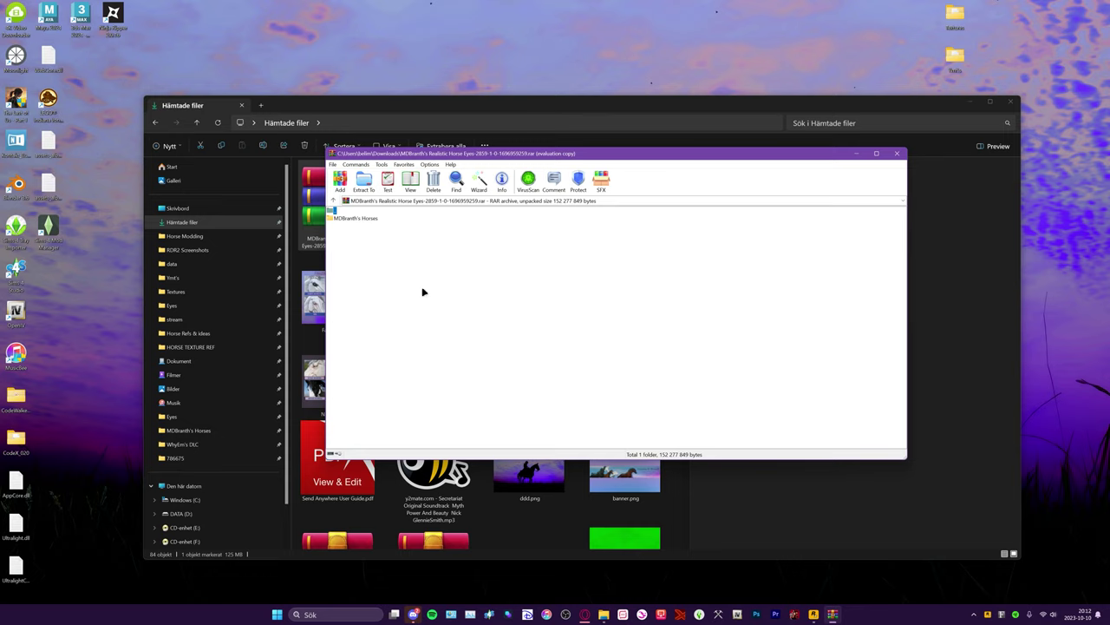
- Look over the contents of the archive's MDBranth's Horses folder, return to the archive root and move the archive window aside
{"action": "double_click", "coordinate": [366, 222]}
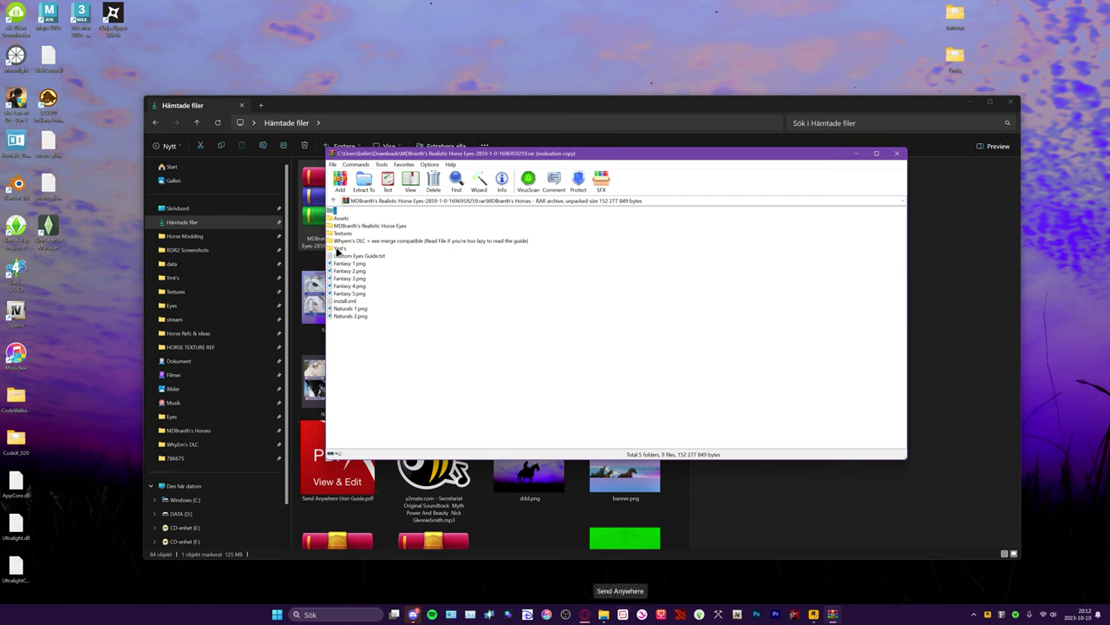
{"action": "double_click", "coordinate": [336, 211]}
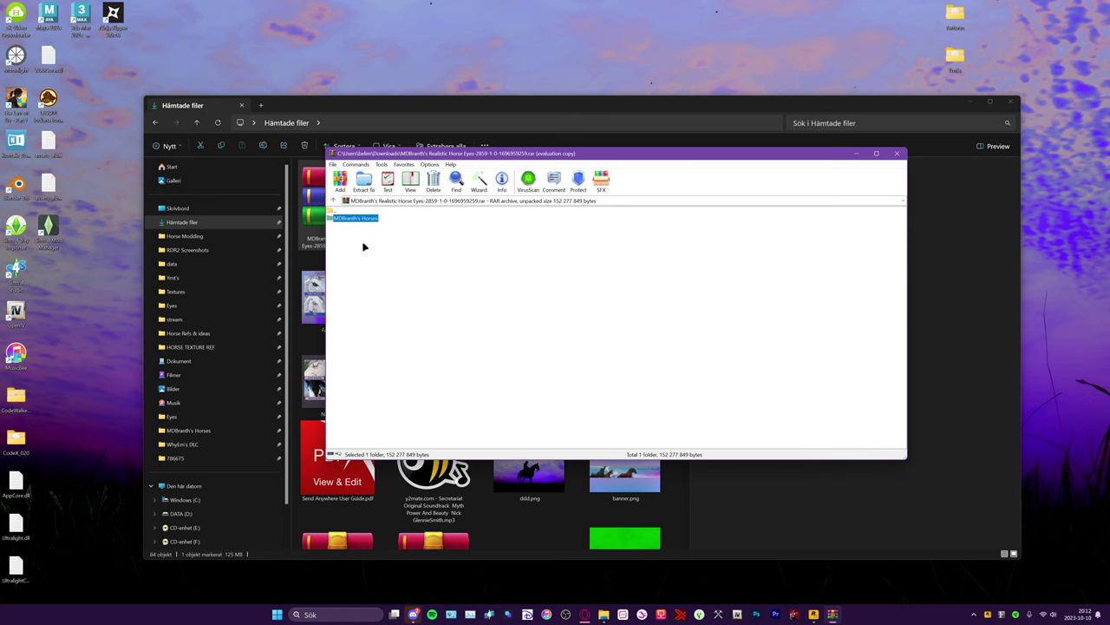
{"action": "left_click_drag", "start_coordinate": [620, 156], "coordinate": [789, 75]}
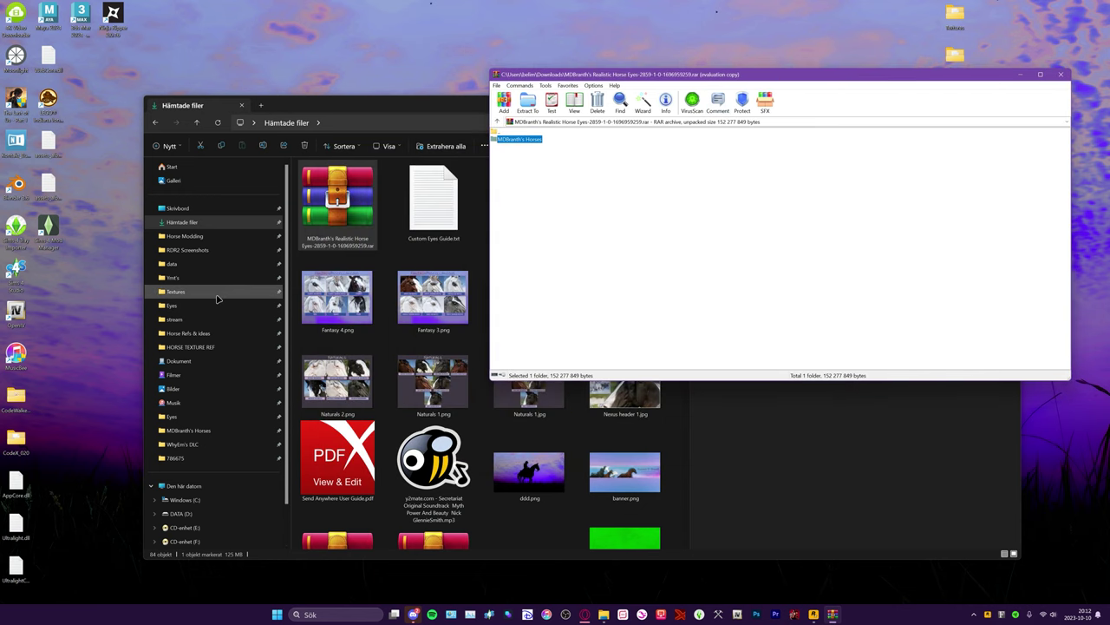
- Open the MDBranth's Horses folder under C:\Games\Red Dead Redemption 2\lml, keeping the archive window beside it
{"action": "left_click", "coordinate": [184, 499]}
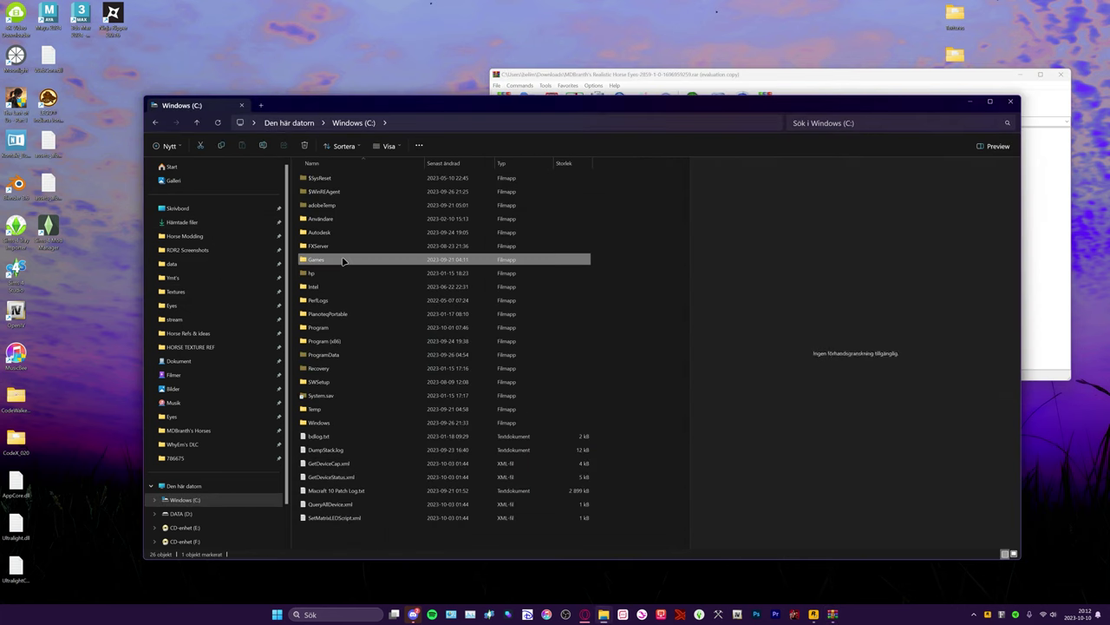
{"action": "double_click", "coordinate": [345, 260]}
{"action": "double_click", "coordinate": [337, 178]}
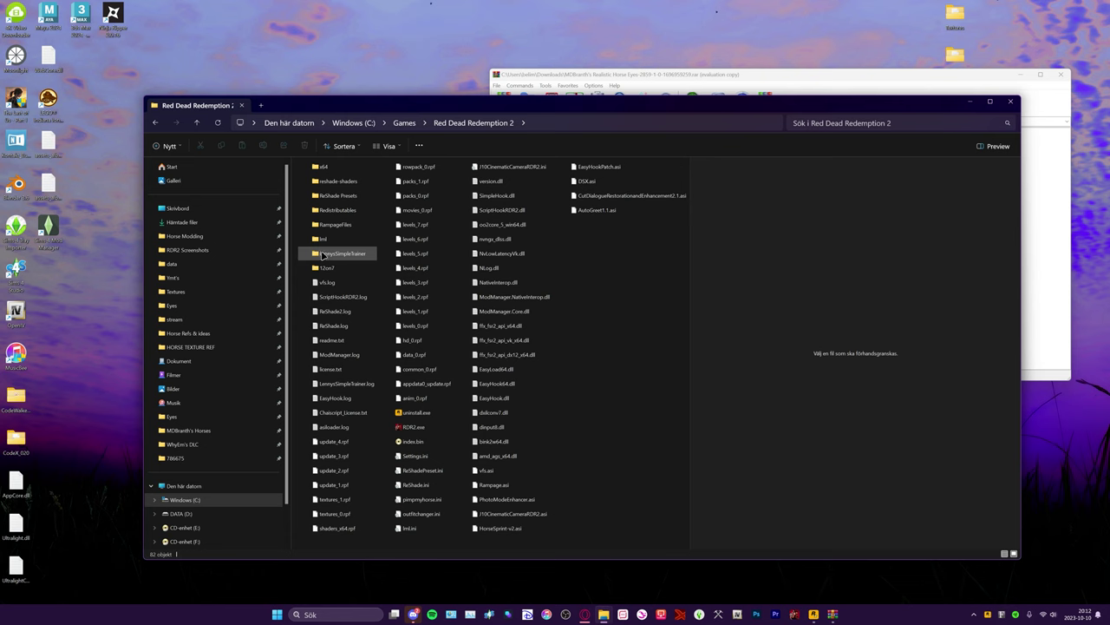
{"action": "double_click", "coordinate": [326, 242]}
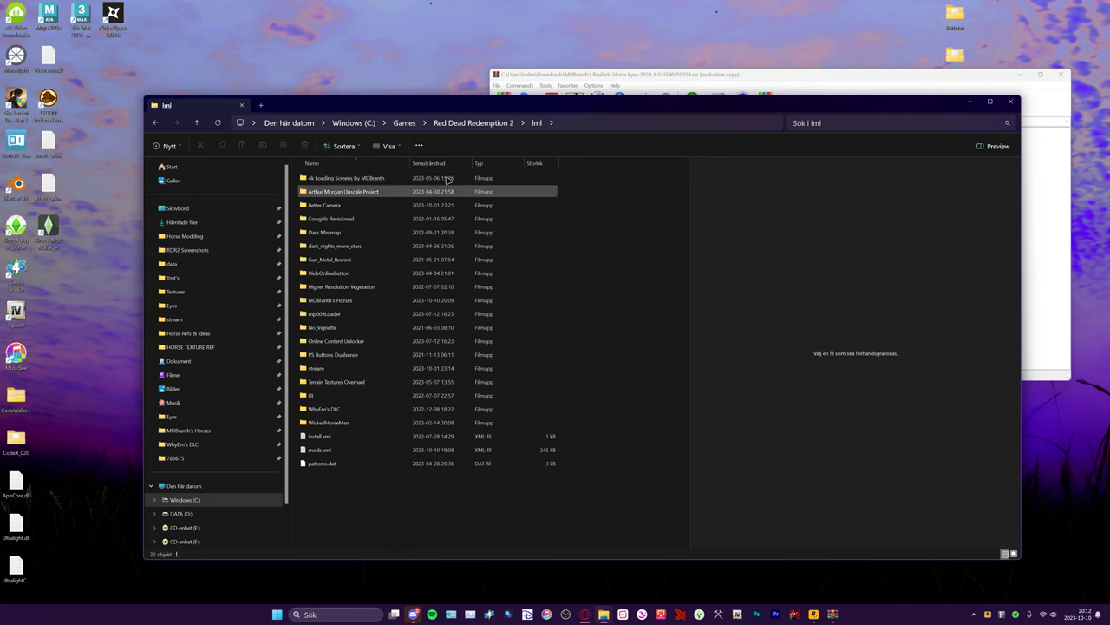
{"action": "left_click_drag", "start_coordinate": [720, 76], "coordinate": [762, 105]}
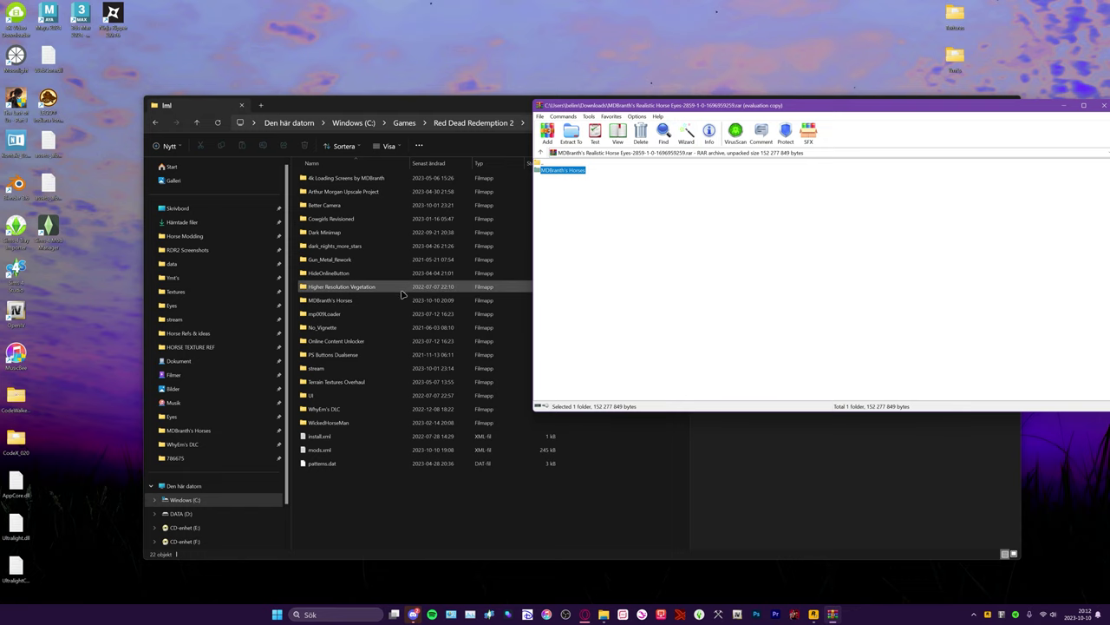
{"action": "double_click", "coordinate": [329, 299]}
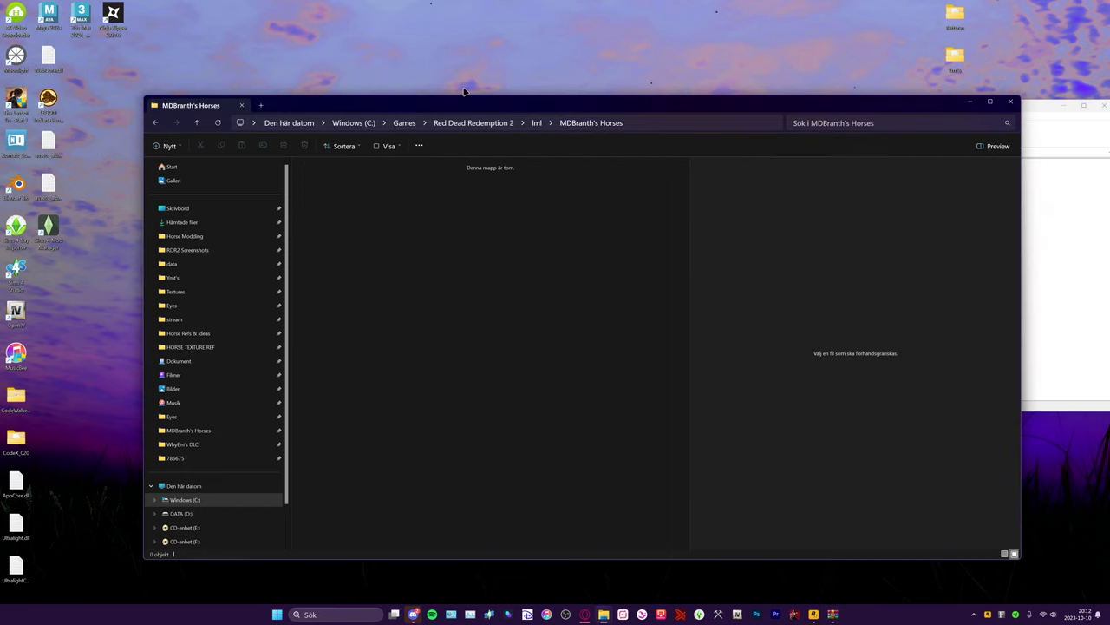
- Extract all folders and files inside the archive's MDBranth's Horses folder into the game's lml\MDBranth's Horses folder
{"action": "left_click", "coordinate": [1066, 306]}
{"action": "left_click", "coordinate": [578, 172]}
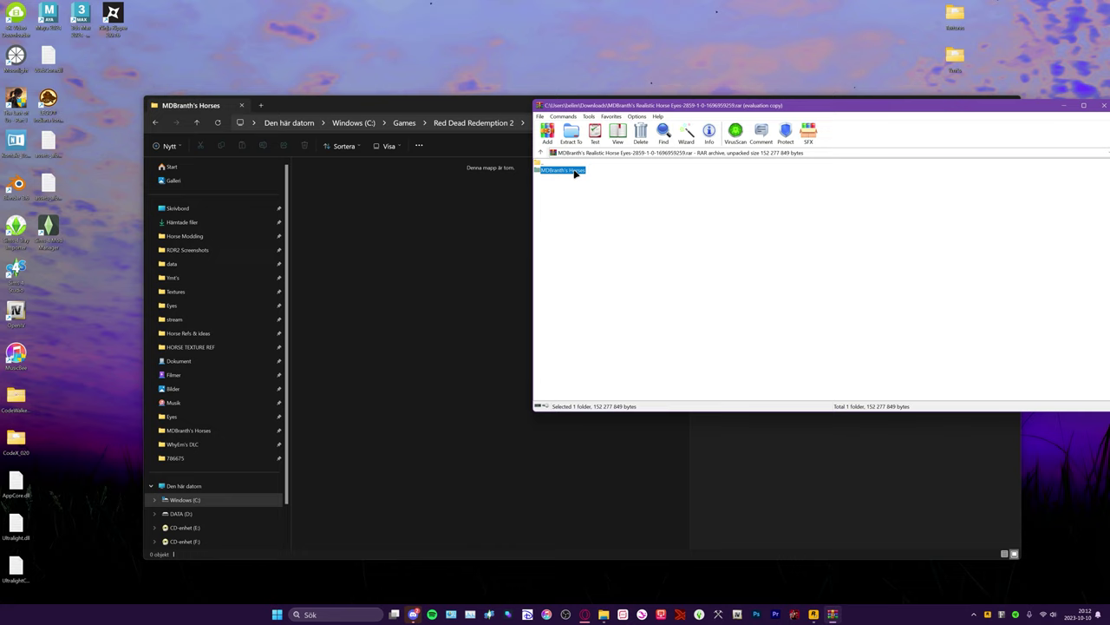
{"action": "left_click", "coordinate": [580, 171]}
{"action": "key", "text": "Escape"}
{"action": "left_click", "coordinate": [570, 172]}
{"action": "left_click", "coordinate": [607, 250]}
{"action": "double_click", "coordinate": [563, 172]}
{"action": "left_click_drag", "start_coordinate": [560, 321], "coordinate": [555, 167]}
{"action": "left_click_drag", "start_coordinate": [555, 208], "coordinate": [403, 345]}
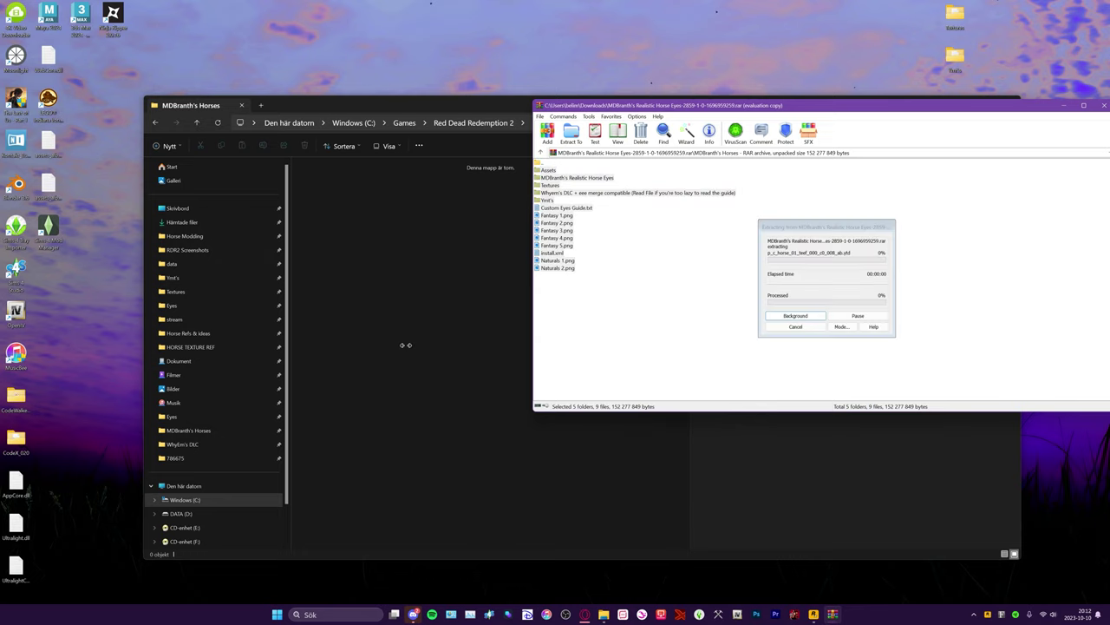
{"action": "left_click", "coordinate": [375, 458]}
{"action": "left_click_drag", "start_coordinate": [375, 458], "coordinate": [374, 459]}
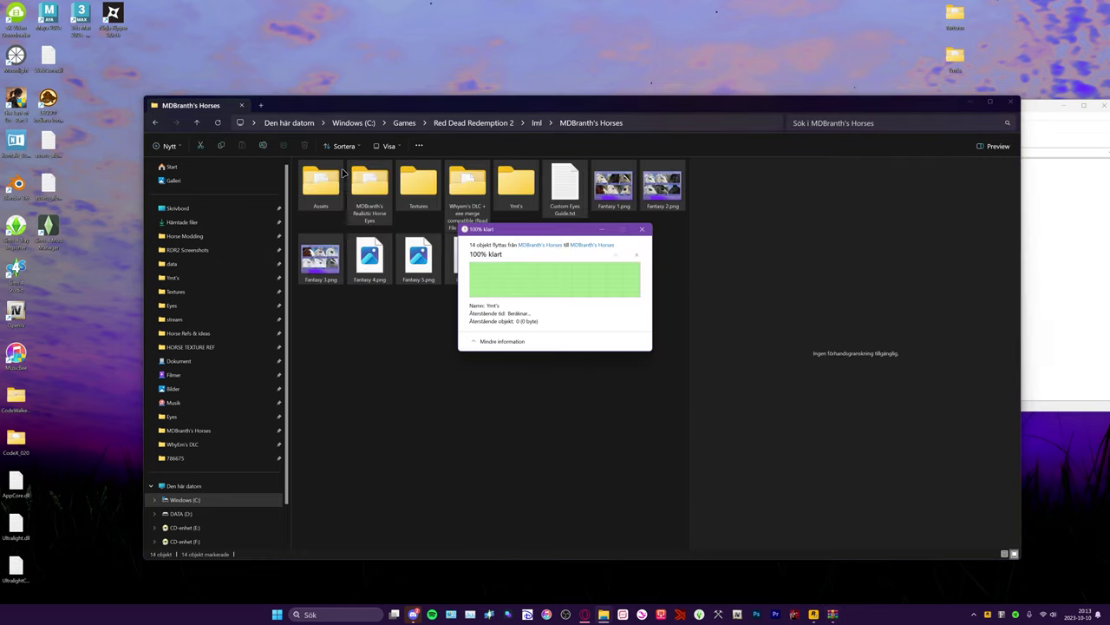
{"action": "left_click", "coordinate": [545, 394]}
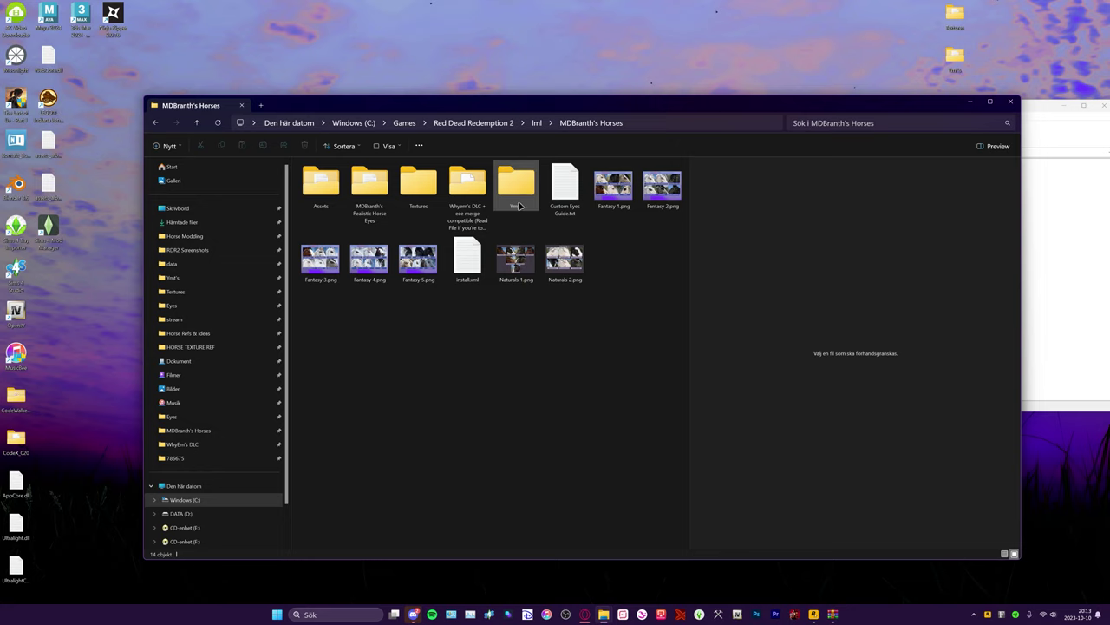
- Preview install.xml and identify the Ymt's and Textures folders that it references
{"action": "left_click_drag", "start_coordinate": [465, 342], "coordinate": [468, 273]}
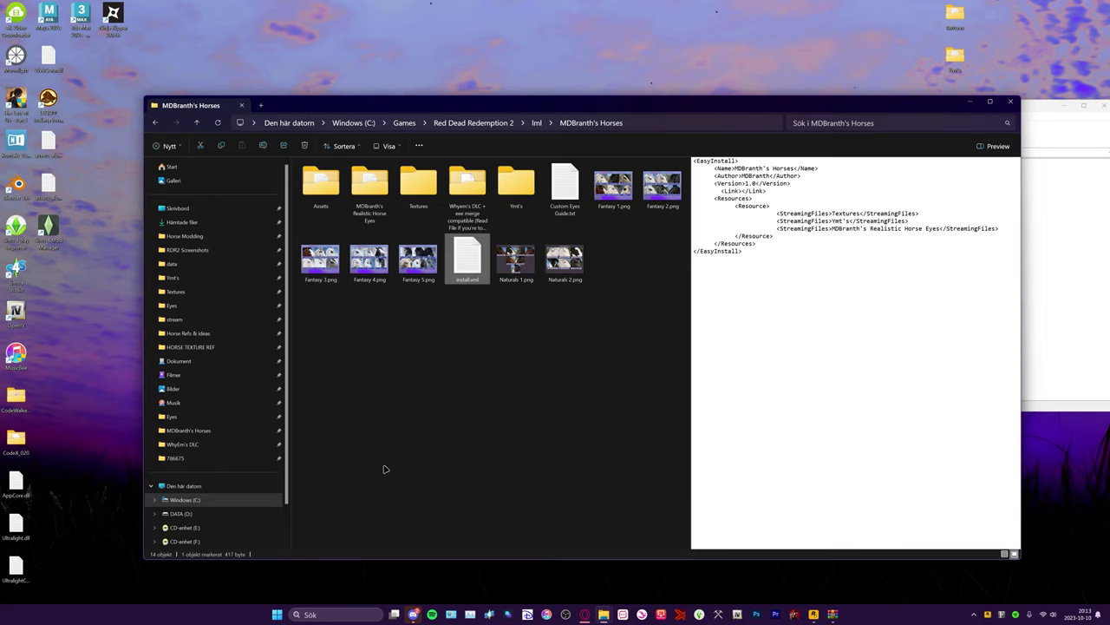
{"action": "left_click", "coordinate": [513, 181]}
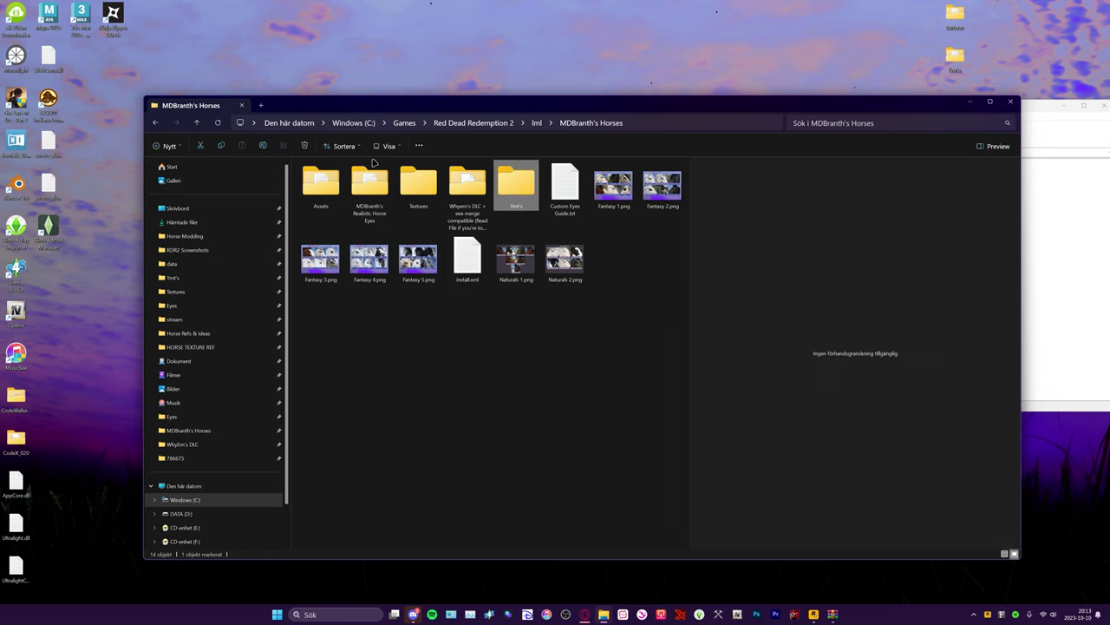
{"action": "left_click", "coordinate": [419, 186]}
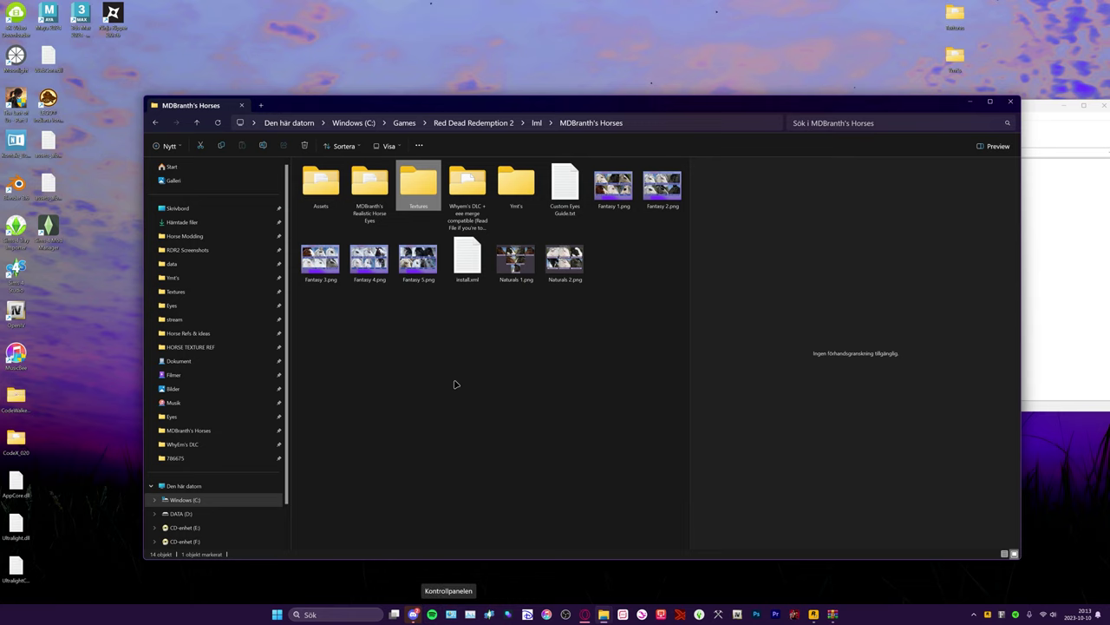
{"action": "left_click_drag", "start_coordinate": [456, 384], "coordinate": [474, 243]}
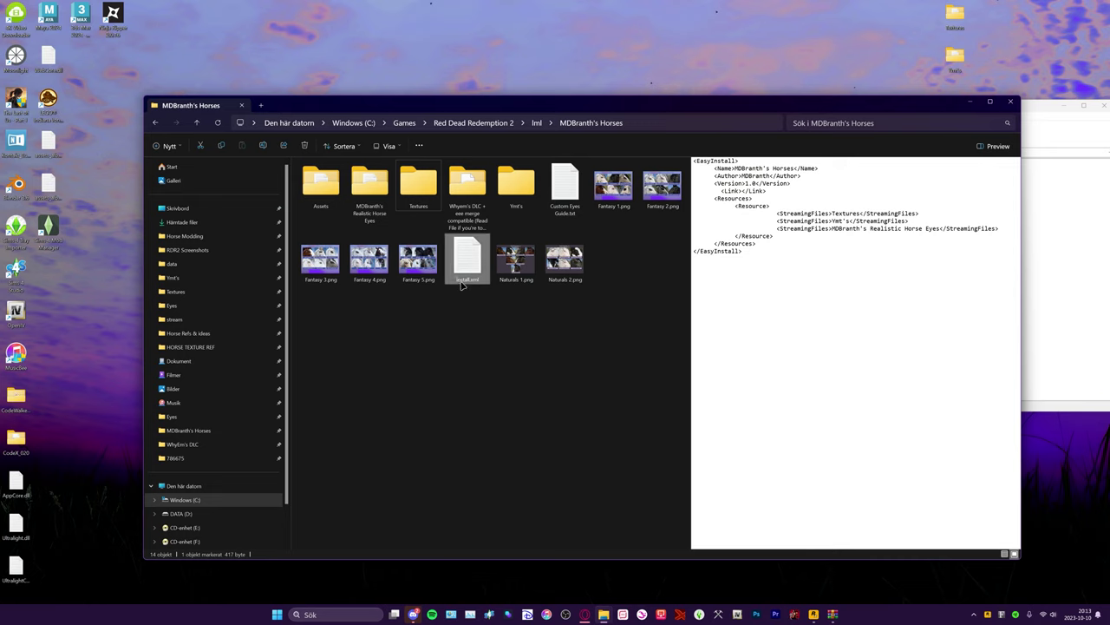
{"action": "left_click", "coordinate": [469, 345]}
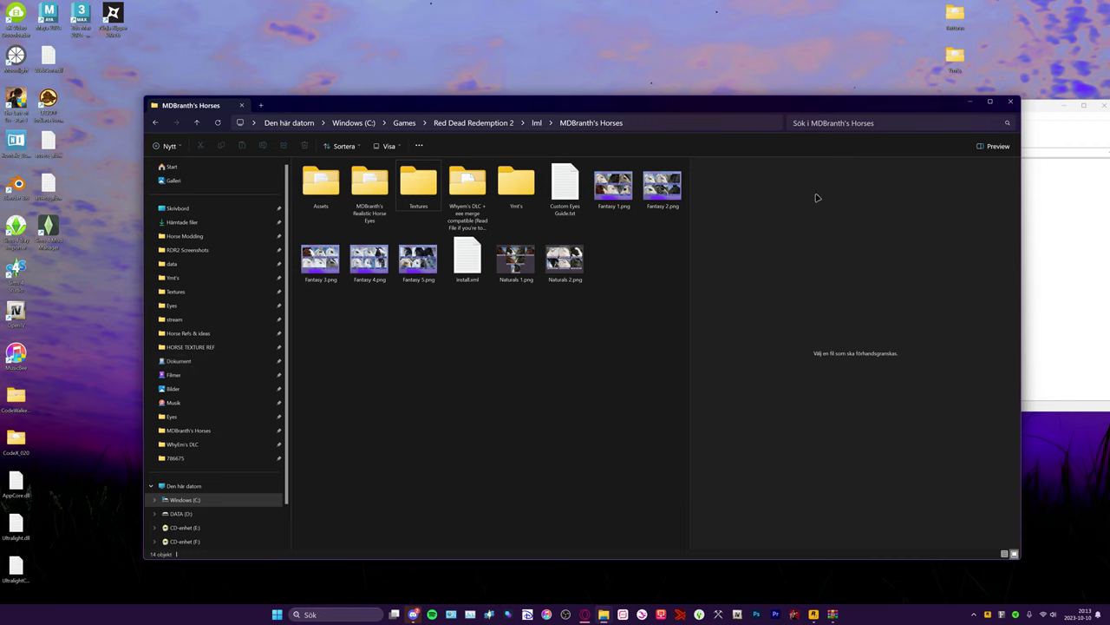
- Locate the Assets folder and check the files inside the Whyem's DLC + eee merge compatible folder
{"action": "left_click", "coordinate": [474, 186]}
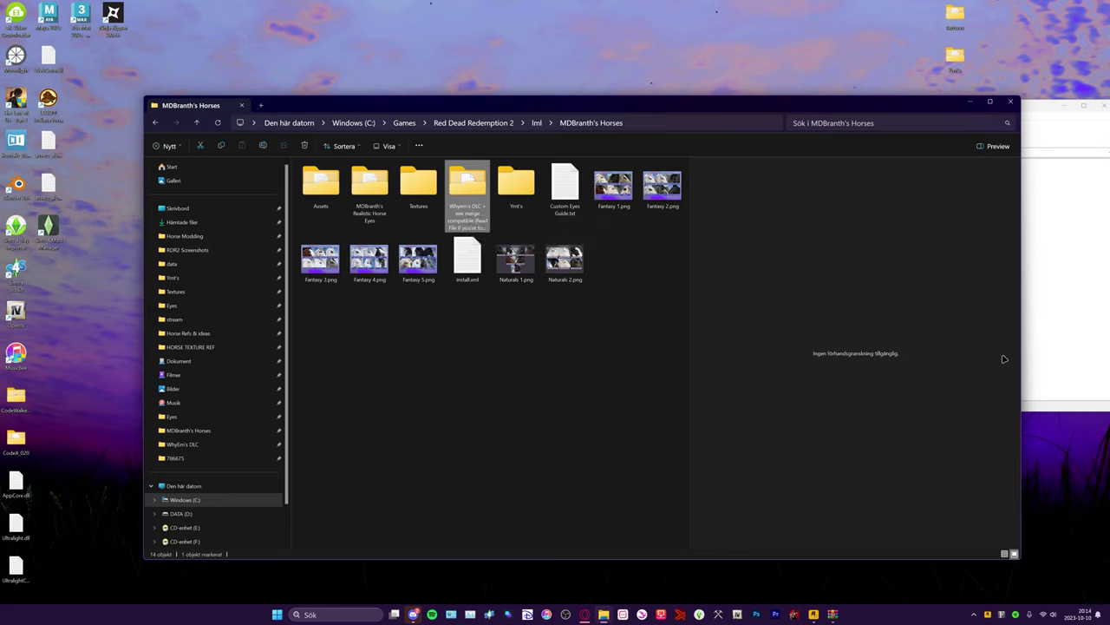
{"action": "left_click", "coordinate": [321, 189]}
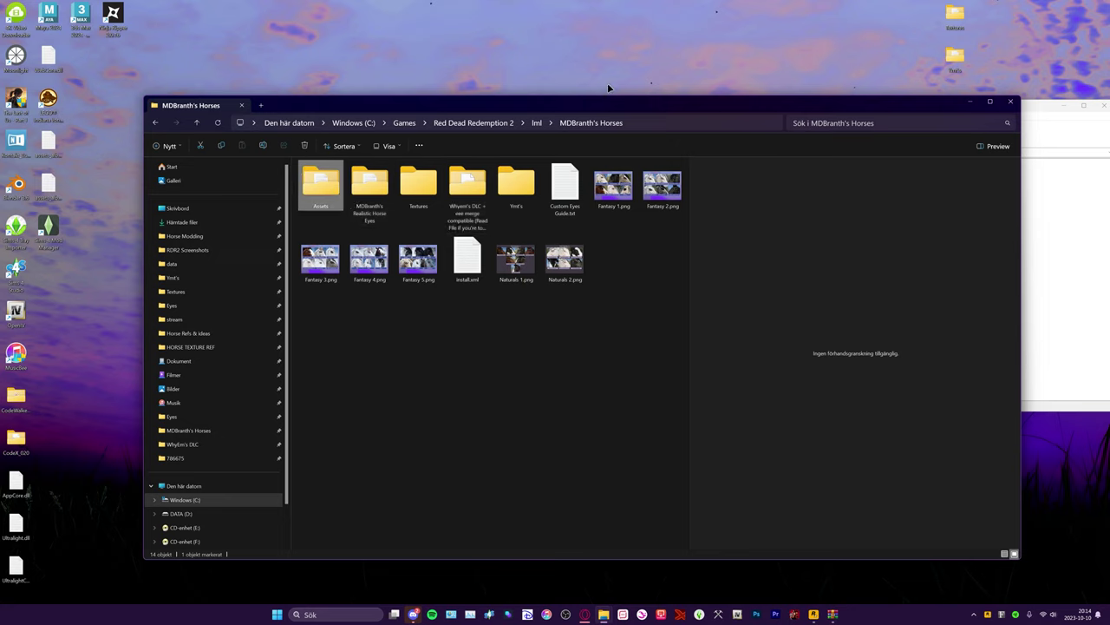
{"action": "left_click", "coordinate": [471, 191]}
{"action": "double_click", "coordinate": [471, 191]}
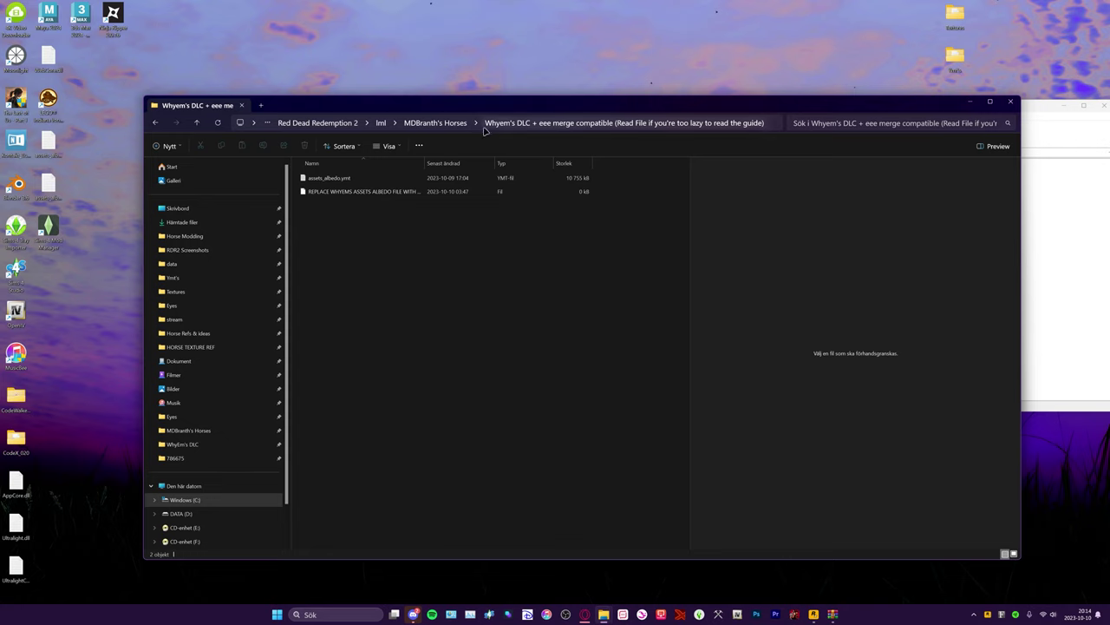
- Return to MDBranth's Horses and move its Assets folder out to the desktop
{"action": "left_click", "coordinate": [434, 123]}
{"action": "left_click", "coordinate": [328, 187]}
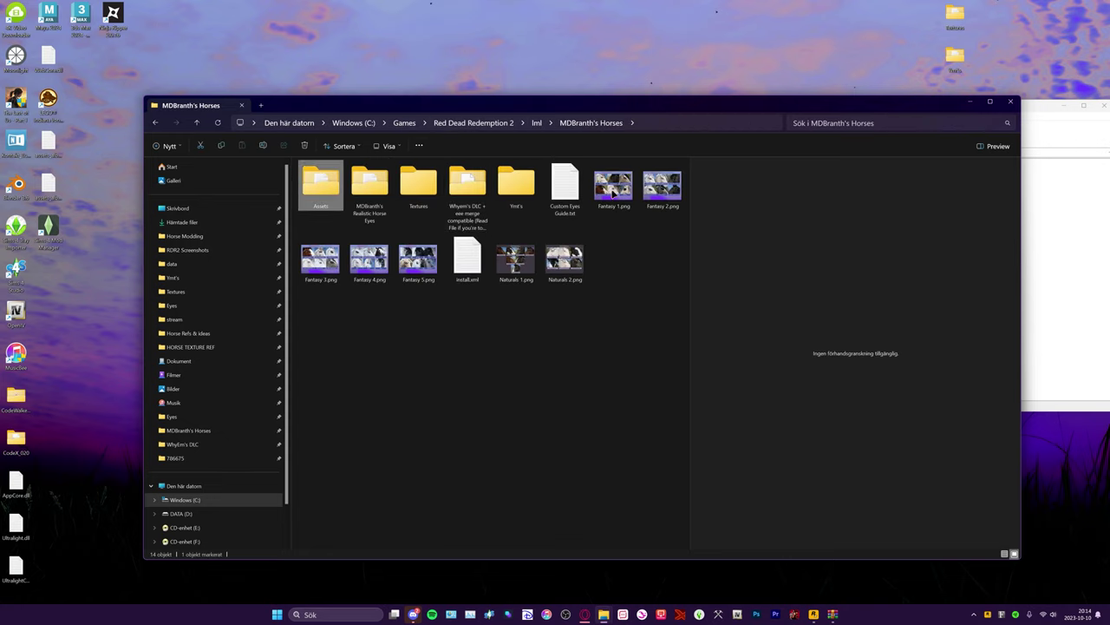
{"action": "left_click_drag", "start_coordinate": [331, 185], "coordinate": [531, 16]}
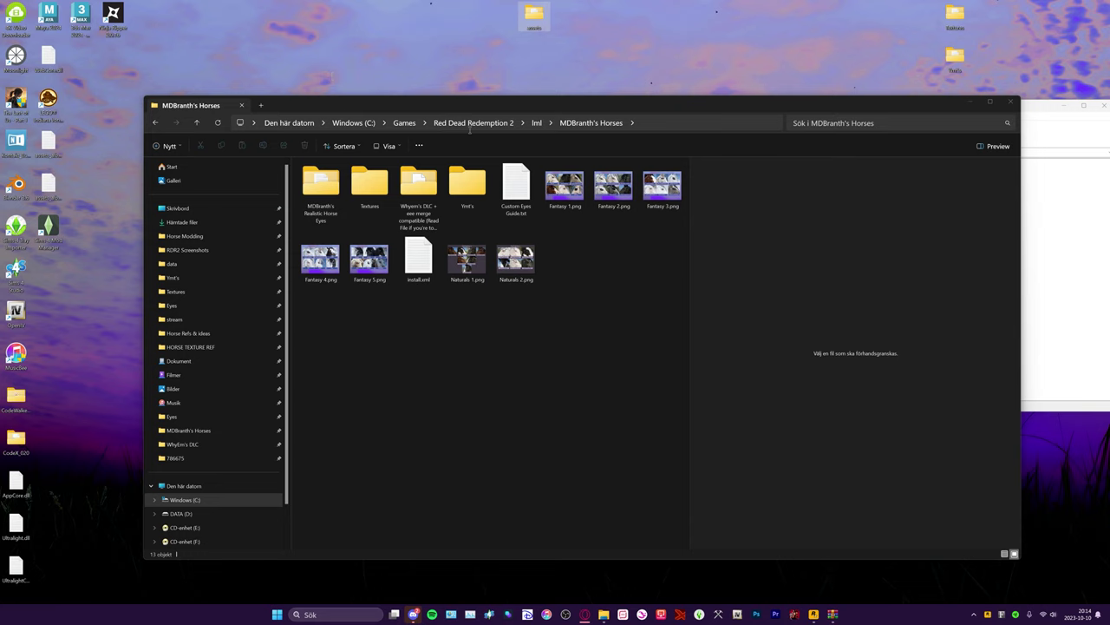
- Copy assets_albedo.ymt from the Whyem's DLC + eee merge compatible folder into lml\WhyEm's DLC\Item_Refrences\786675, replacing the existing file
{"action": "double_click", "coordinate": [420, 181]}
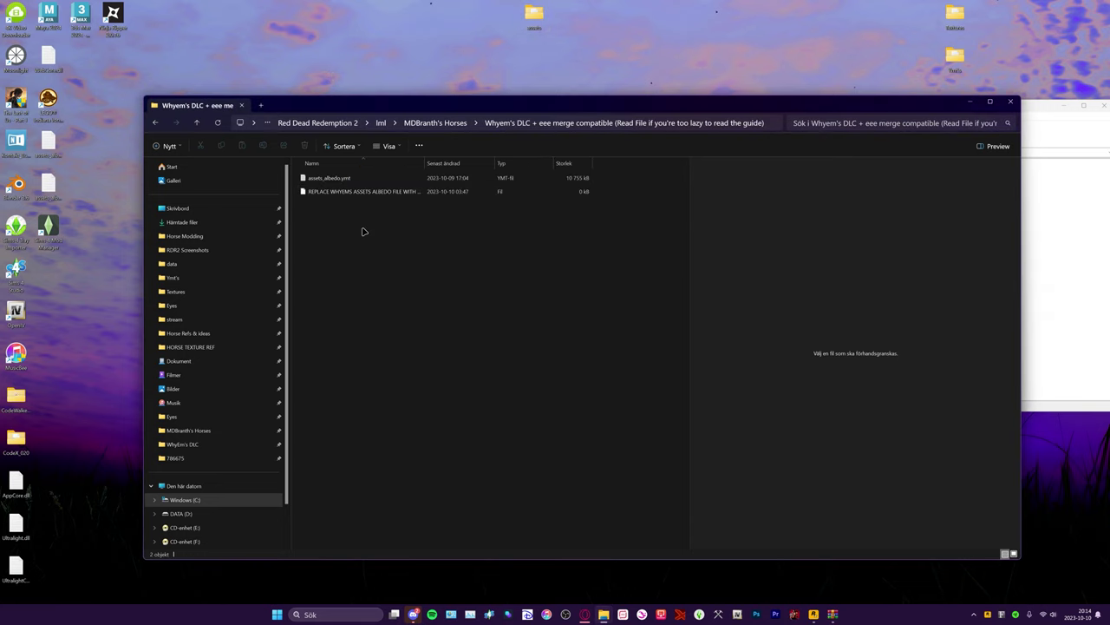
{"action": "left_click", "coordinate": [328, 178]}
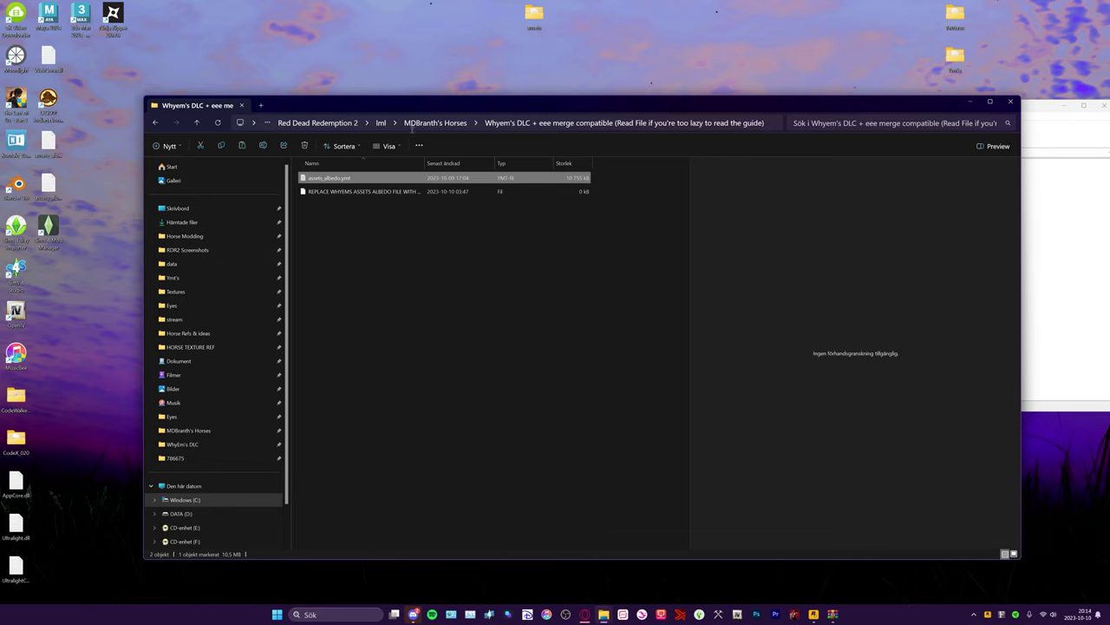
{"action": "left_click", "coordinate": [382, 123]}
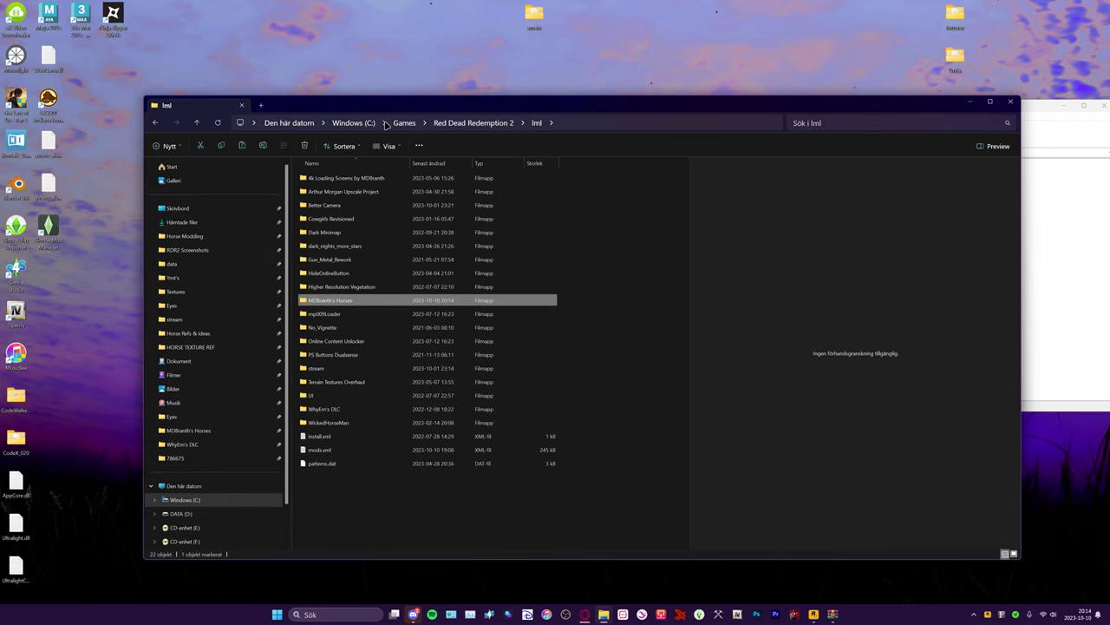
{"action": "double_click", "coordinate": [396, 410]}
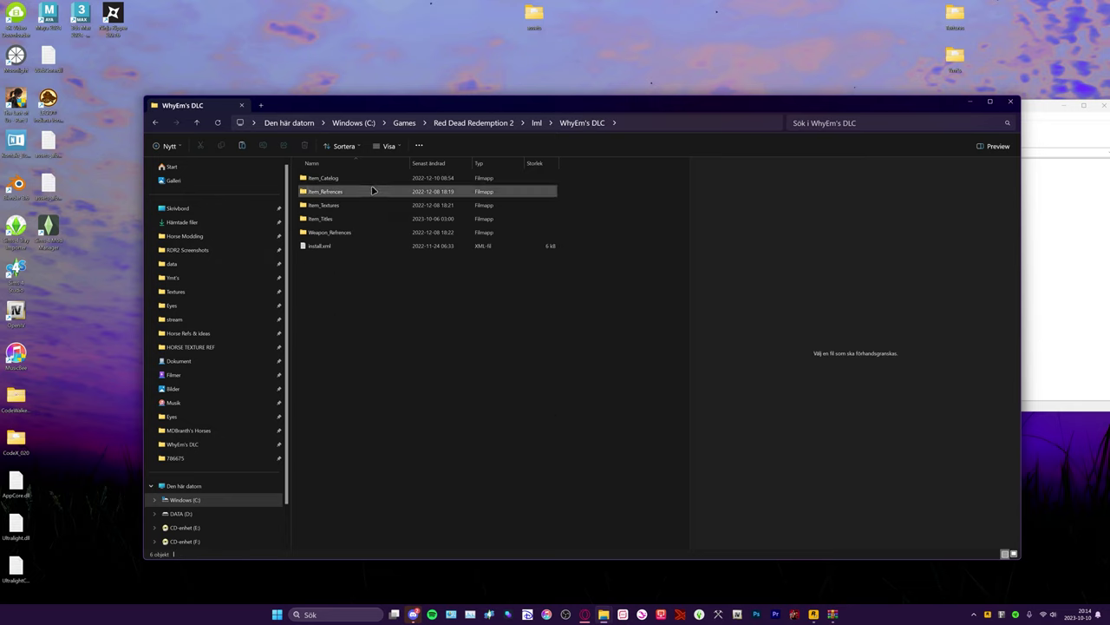
{"action": "double_click", "coordinate": [373, 190]}
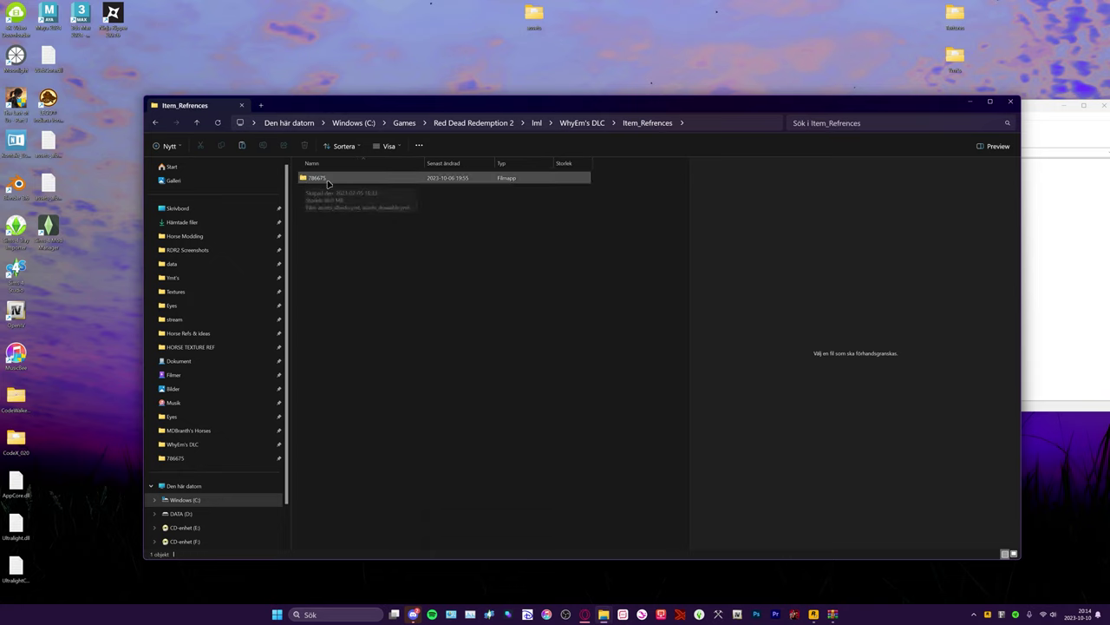
{"action": "double_click", "coordinate": [351, 183]}
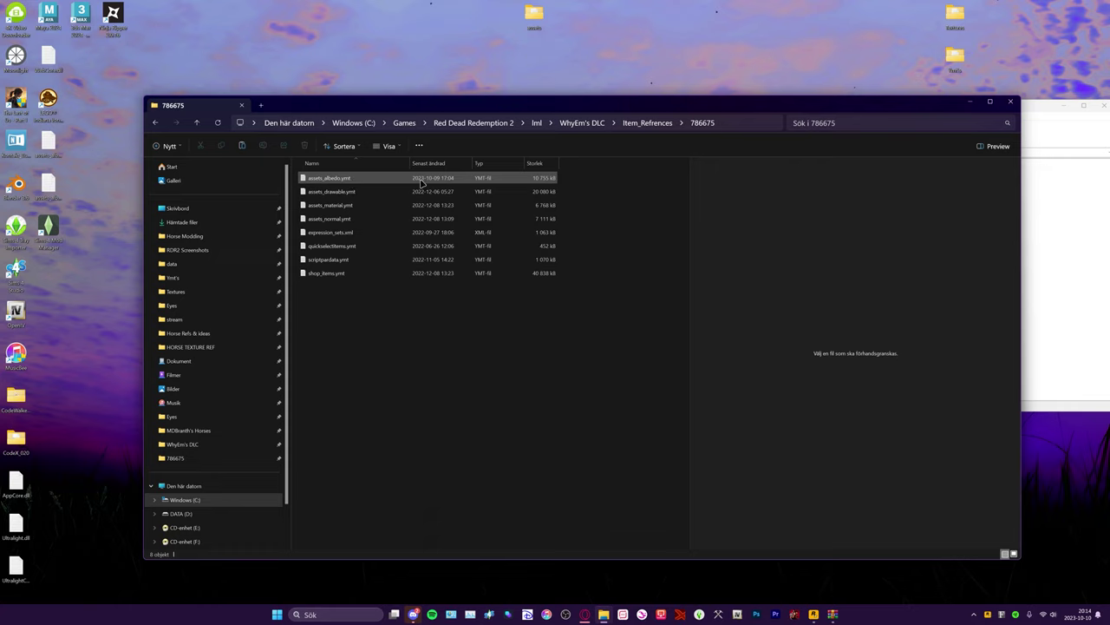
{"action": "right_click", "coordinate": [409, 403]}
{"action": "left_click", "coordinate": [447, 463]}
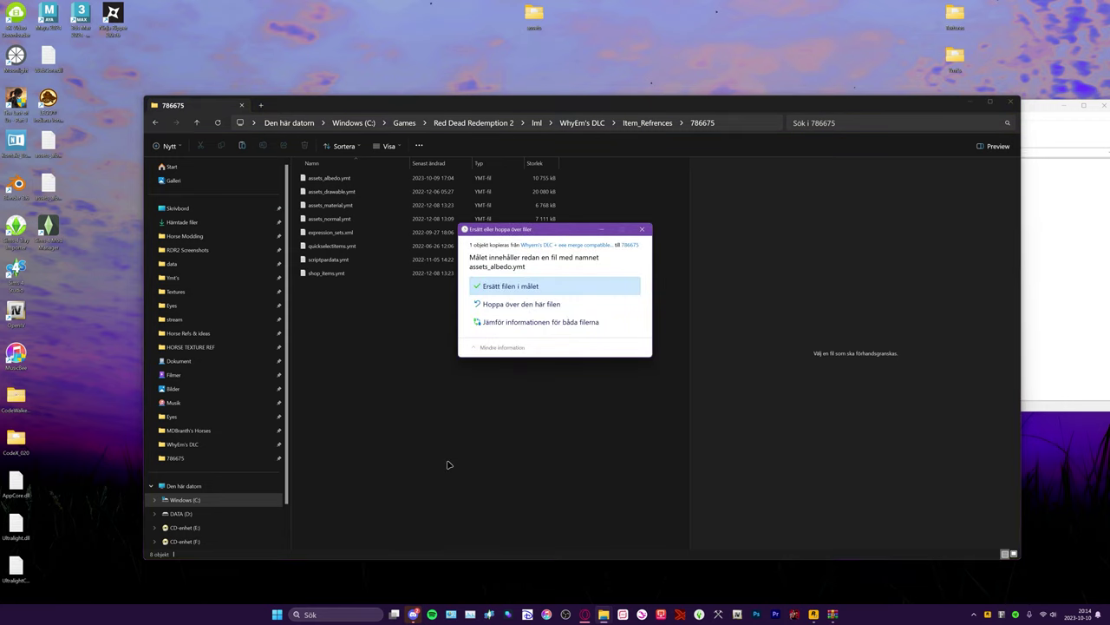
{"action": "left_click", "coordinate": [525, 288]}
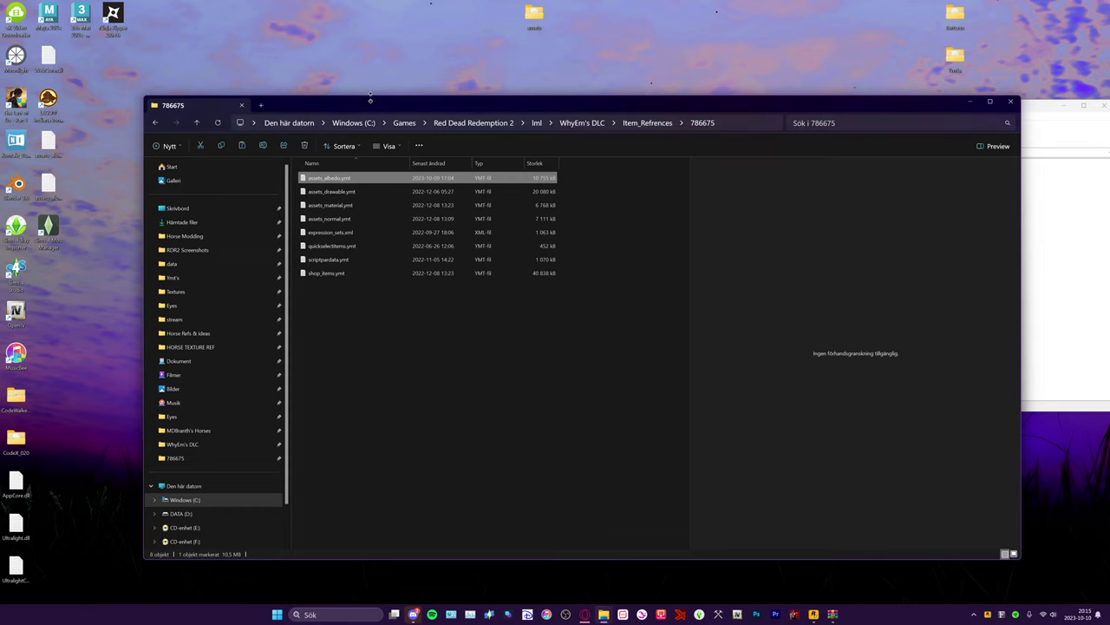
{"action": "left_click", "coordinate": [397, 419]}
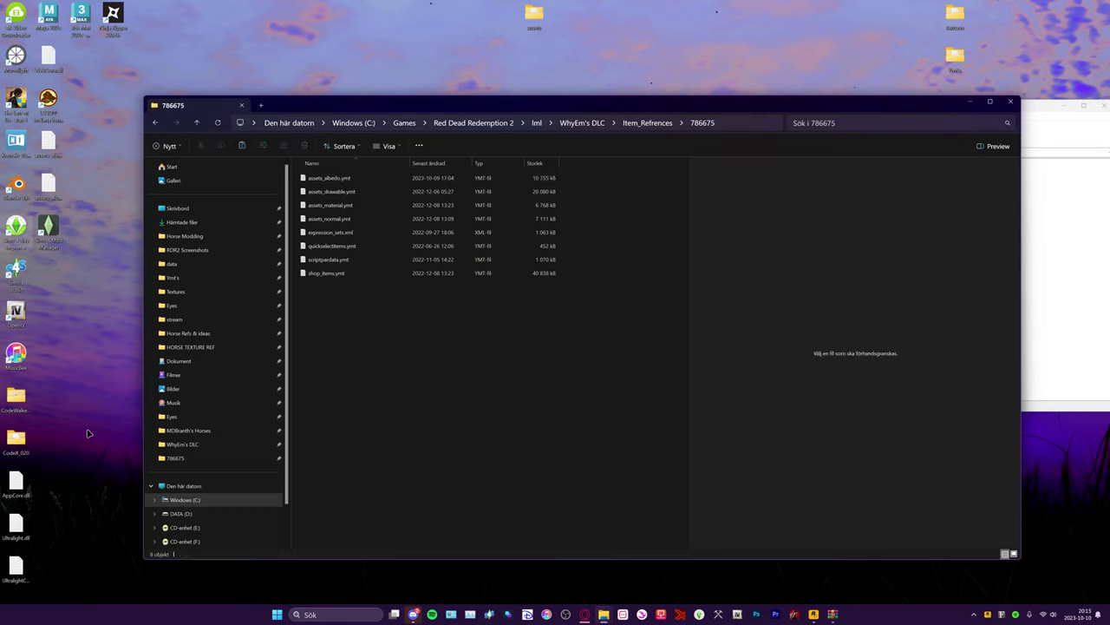
- Go back through the Red Dead Redemption 2 folder to lml\MDBranth's Horses
{"action": "left_click", "coordinate": [646, 124]}
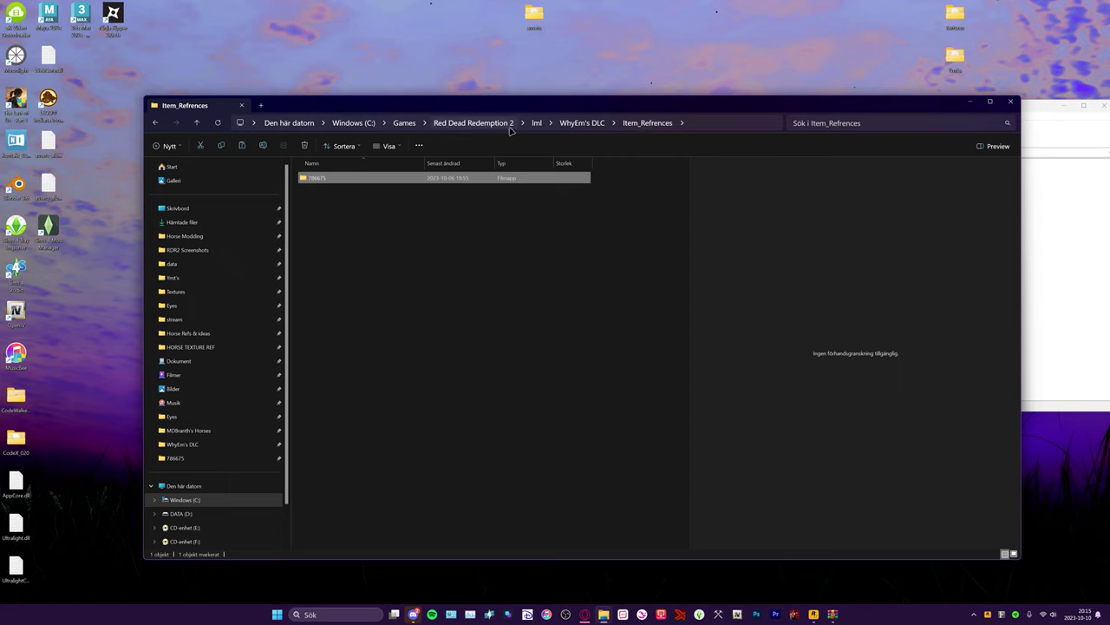
{"action": "left_click", "coordinate": [581, 123]}
{"action": "left_click", "coordinate": [473, 123]}
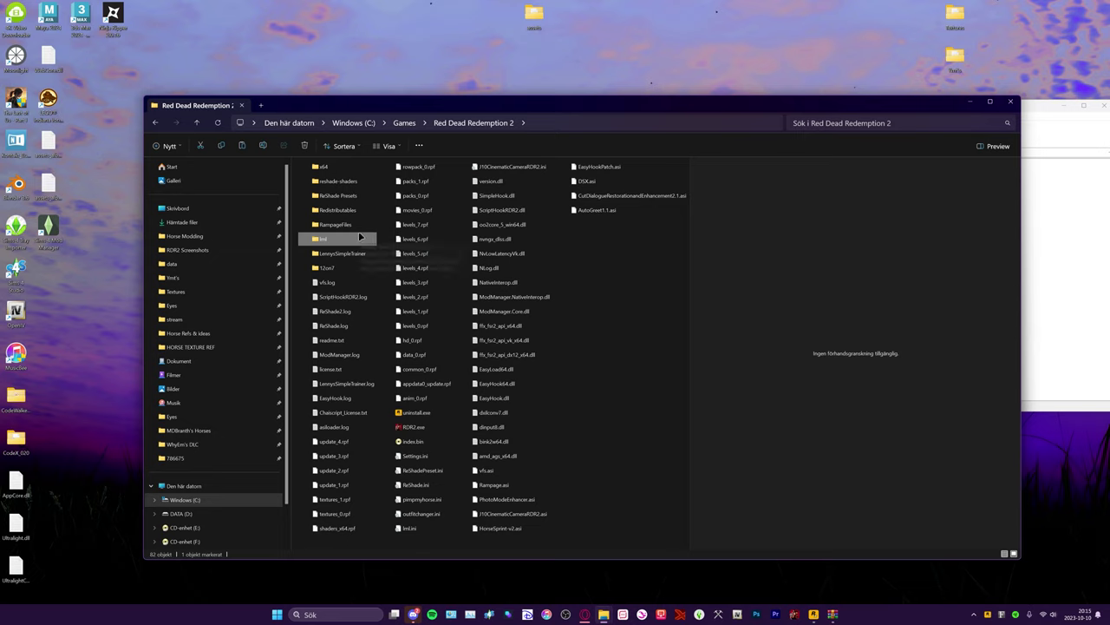
{"action": "mouse_move", "coordinate": [324, 238]}
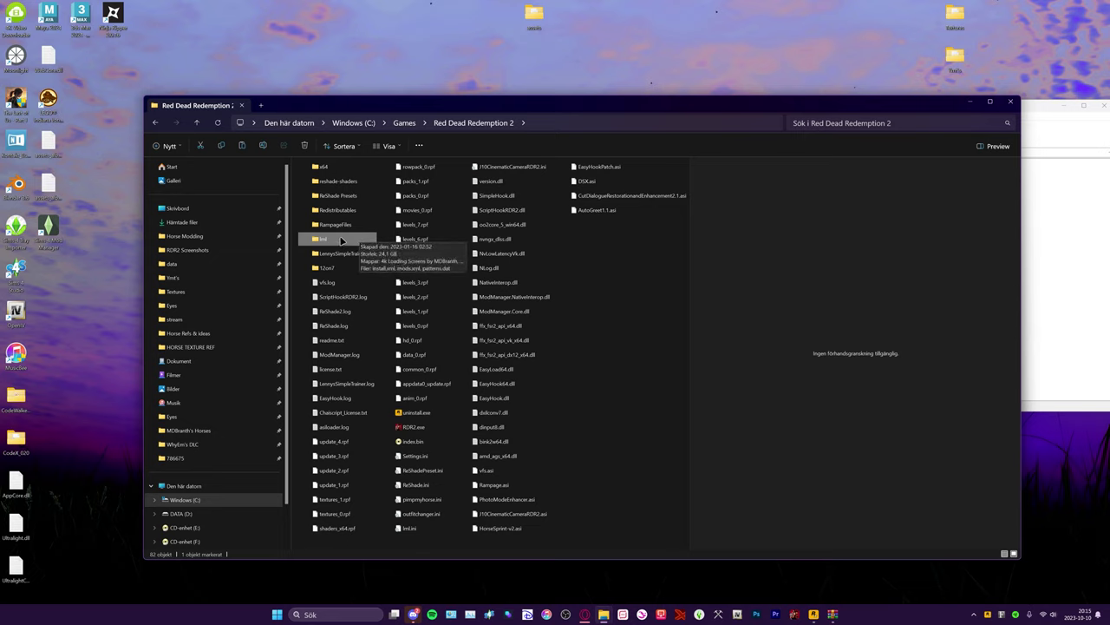
{"action": "double_click", "coordinate": [341, 241]}
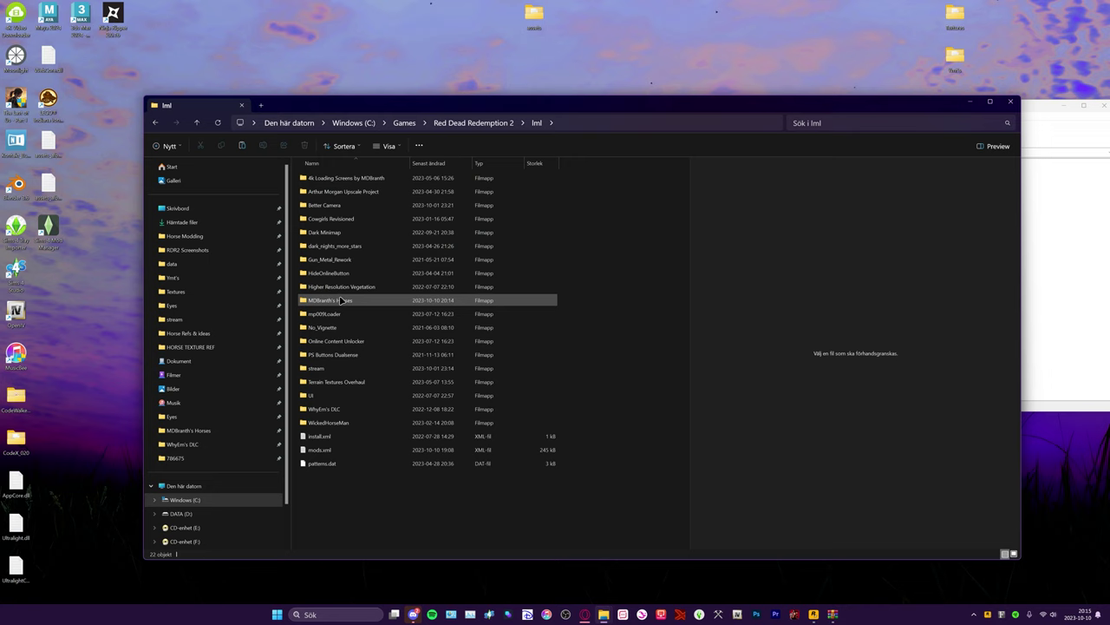
{"action": "double_click", "coordinate": [342, 300]}
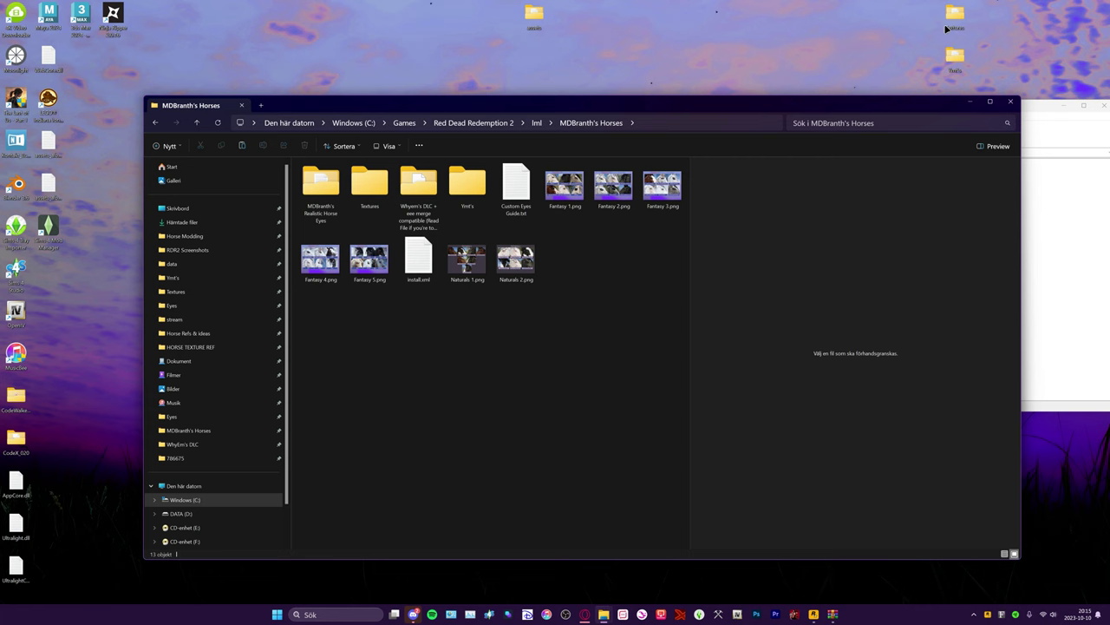
{"action": "double_click", "coordinate": [947, 29]}
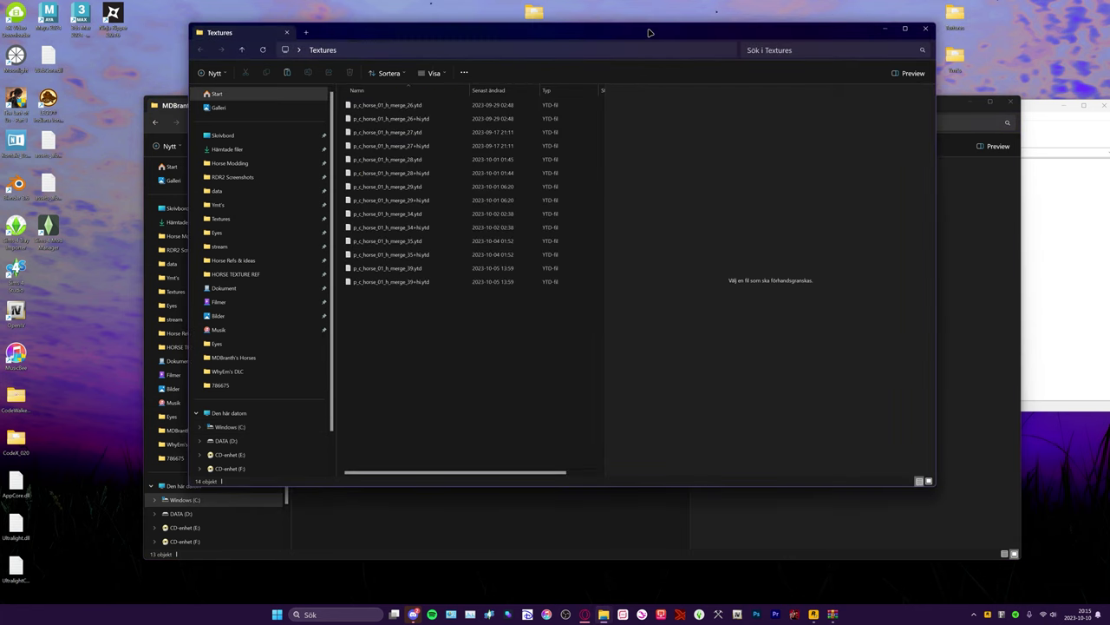
{"action": "left_click_drag", "start_coordinate": [648, 32], "coordinate": [846, 117]}
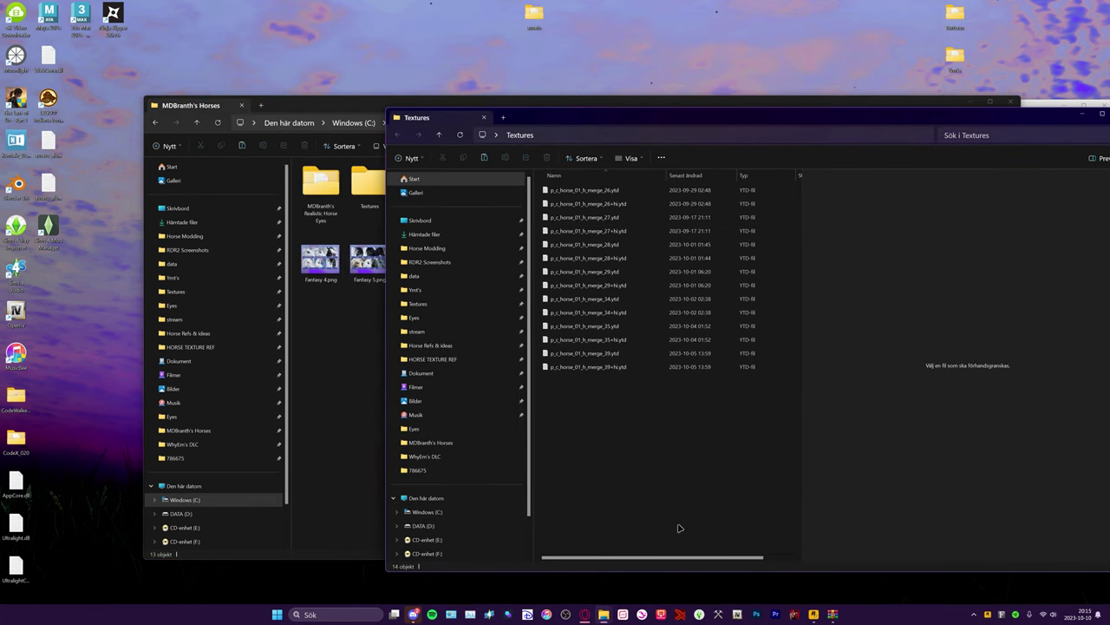
{"action": "left_click_drag", "start_coordinate": [933, 121], "coordinate": [631, 181]}
{"action": "left_click", "coordinate": [824, 176]}
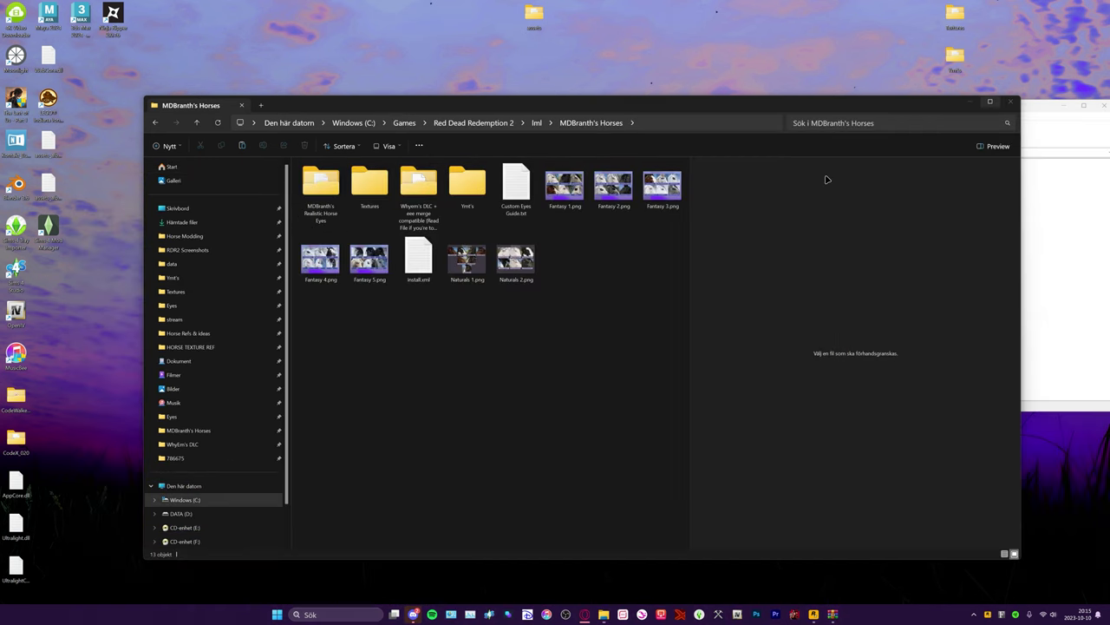
- Move all the .ytd files from the desktop's Textures folder into lml\MDBranth's Horses\Textures
{"action": "double_click", "coordinate": [366, 182]}
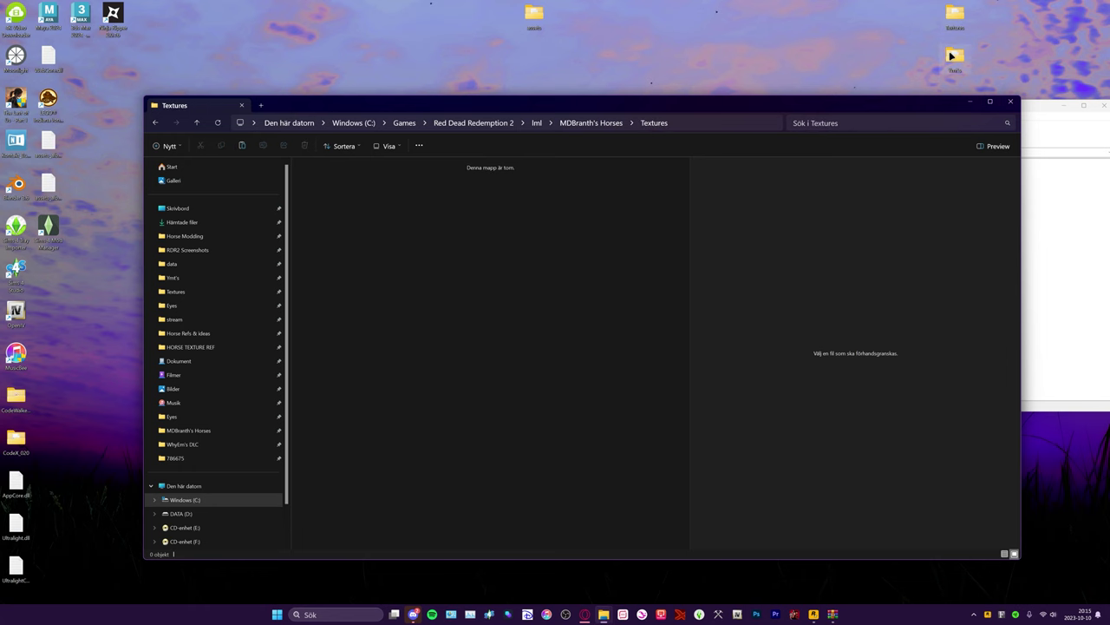
{"action": "double_click", "coordinate": [954, 13]}
{"action": "left_click_drag", "start_coordinate": [337, 479], "coordinate": [347, 215]}
{"action": "left_click_drag", "start_coordinate": [451, 149], "coordinate": [394, 365]}
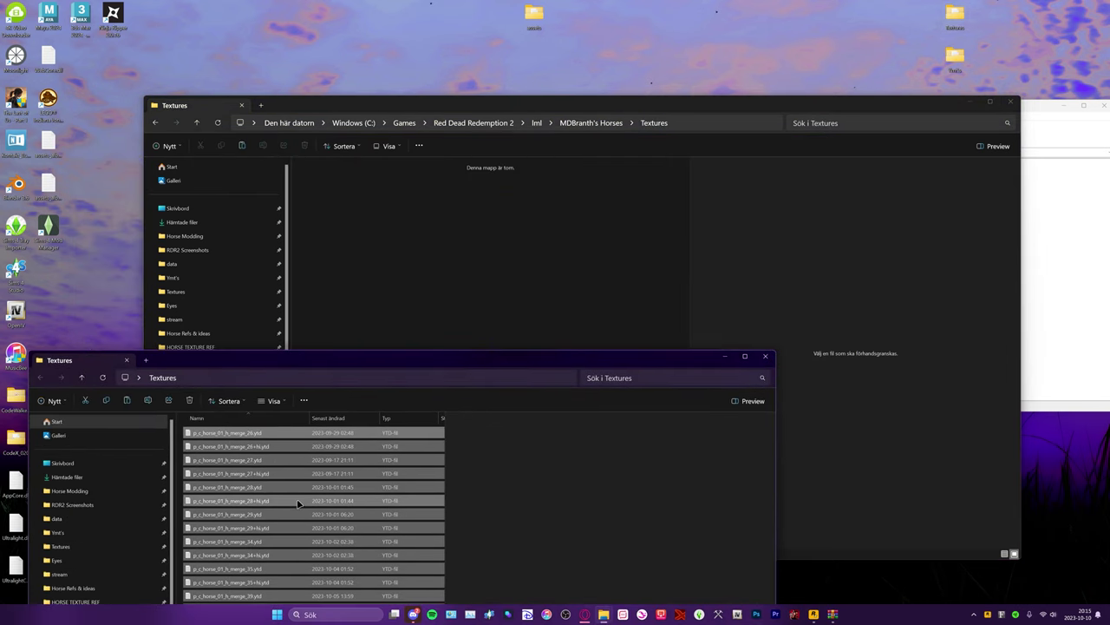
{"action": "left_click_drag", "start_coordinate": [298, 501], "coordinate": [401, 307]}
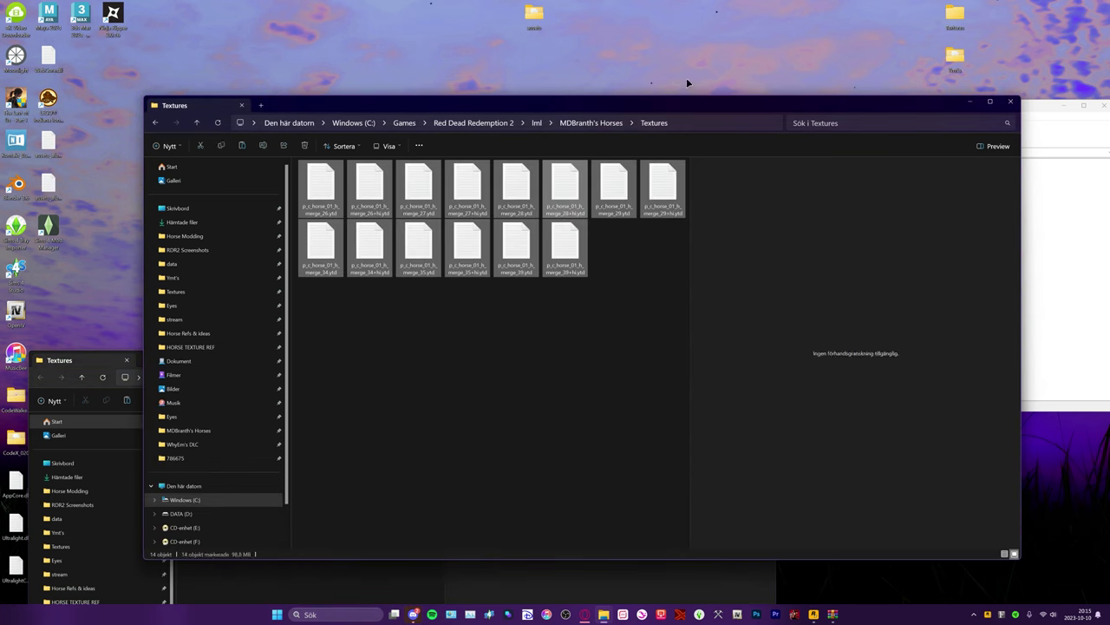
- Move all the .ymt files from the desktop's Ymt's folder into lml\MDBranth's Horses\Ymt's and close the emptied source folder
{"action": "left_click", "coordinate": [591, 122]}
{"action": "double_click", "coordinate": [468, 182]}
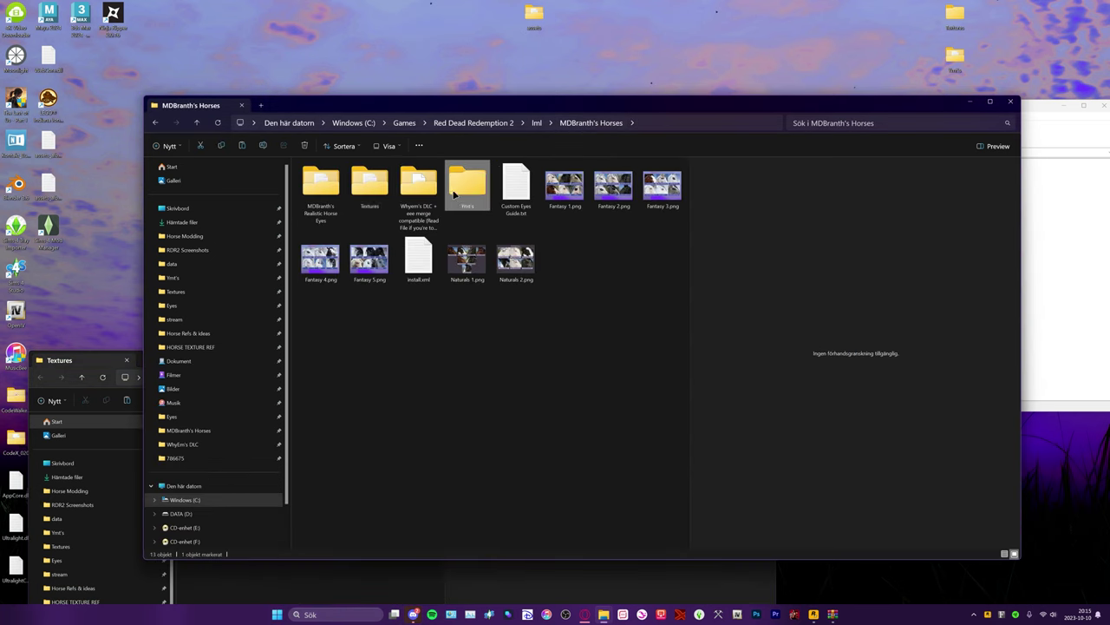
{"action": "double_click", "coordinate": [954, 16]}
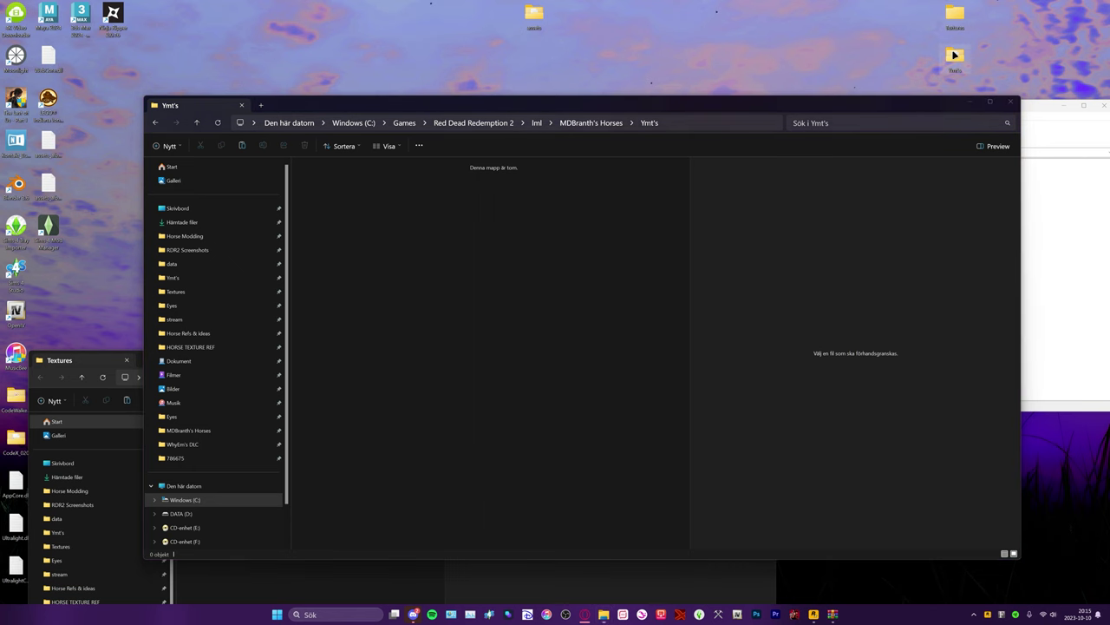
{"action": "left_click_drag", "start_coordinate": [342, 252], "coordinate": [514, 514]}
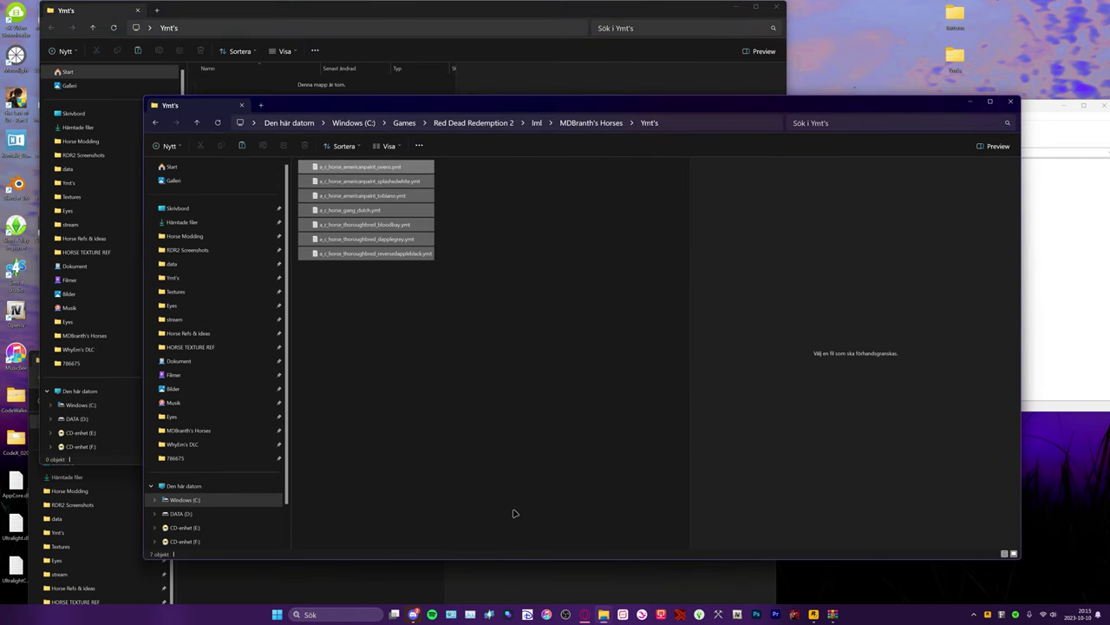
{"action": "left_click", "coordinate": [778, 9]}
{"action": "left_click", "coordinate": [464, 339]}
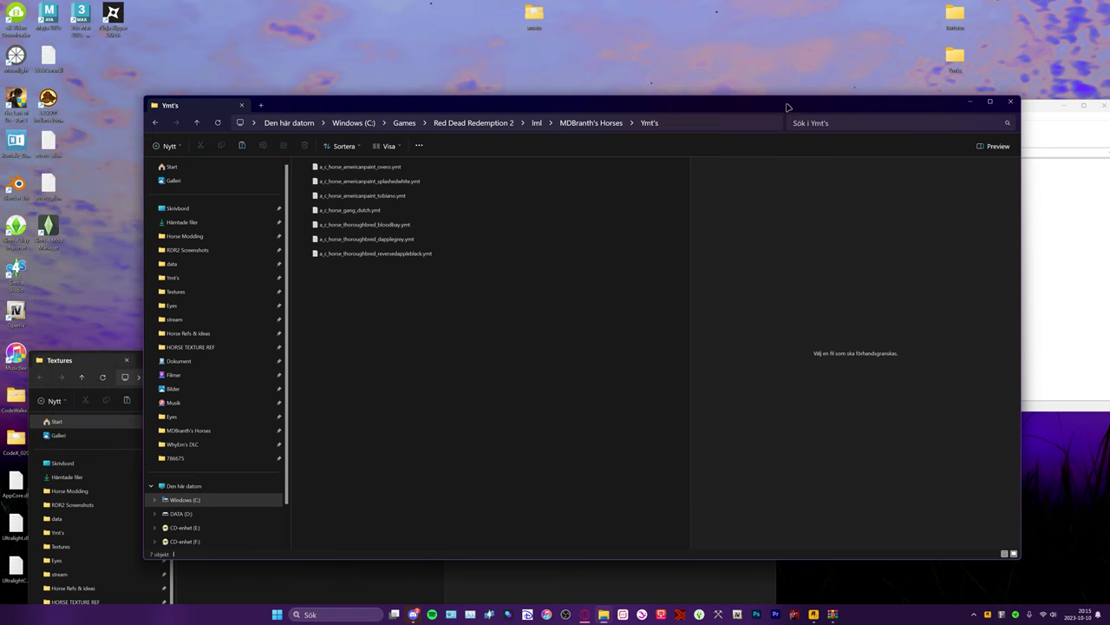
- Open a_c_horse_americanpaint_splashedwhite.ymt from the Ymt's folder as text and examine its item entries
{"action": "left_click_drag", "start_coordinate": [768, 116], "coordinate": [771, 70]}
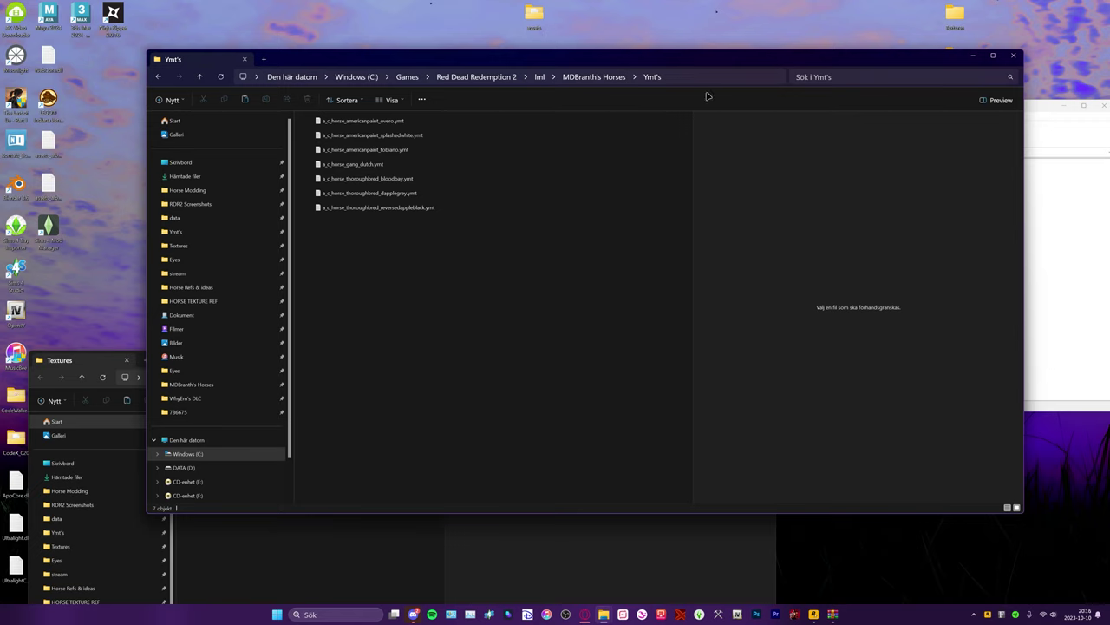
{"action": "left_click", "coordinate": [423, 135]}
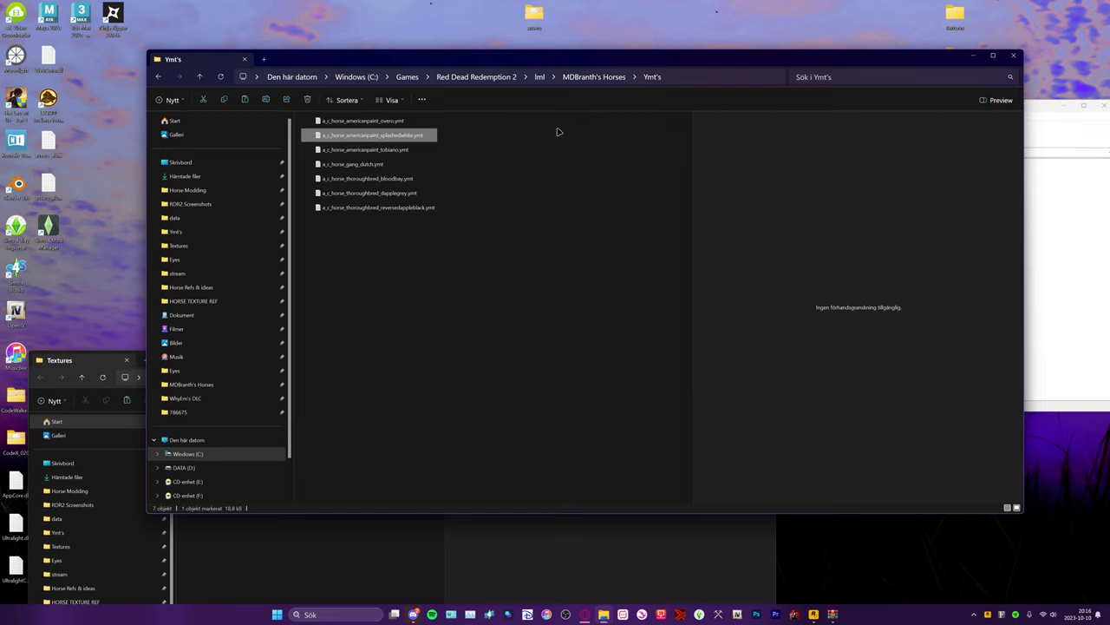
{"action": "double_click", "coordinate": [392, 137]}
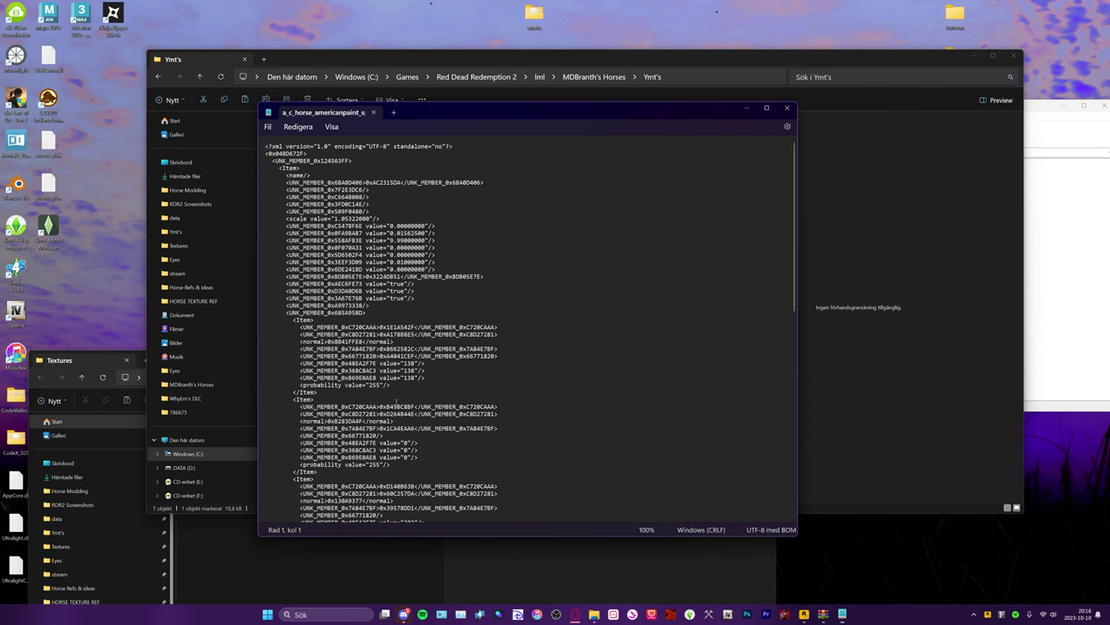
{"action": "scroll", "coordinate": [475, 297], "scroll_direction": "down", "scroll_amount": 2}
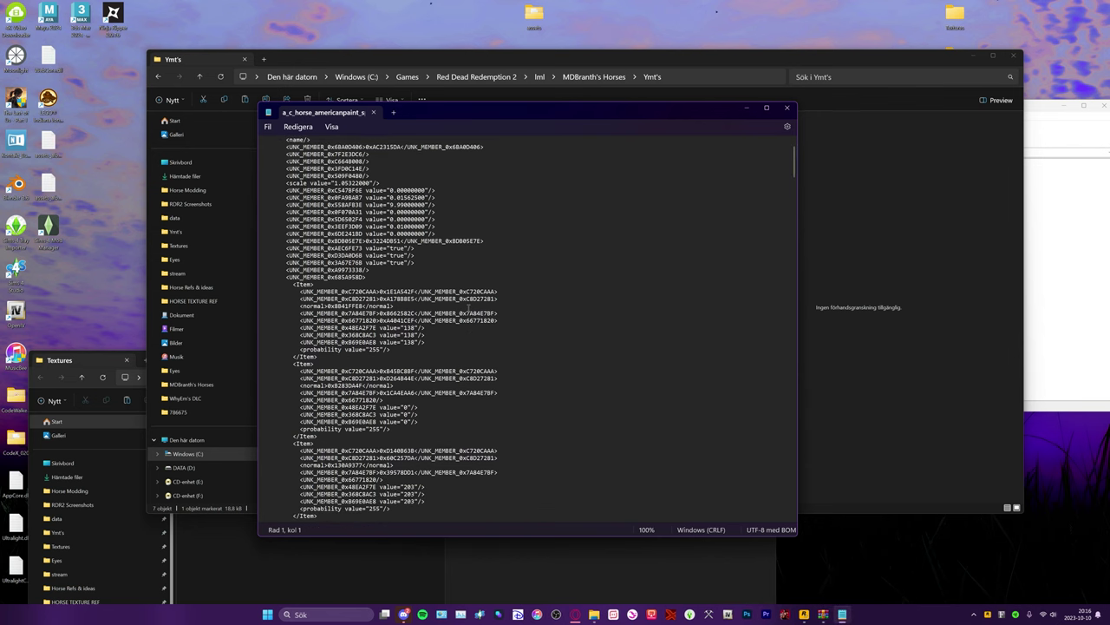
{"action": "scroll", "coordinate": [458, 374], "scroll_direction": "down", "scroll_amount": 15}
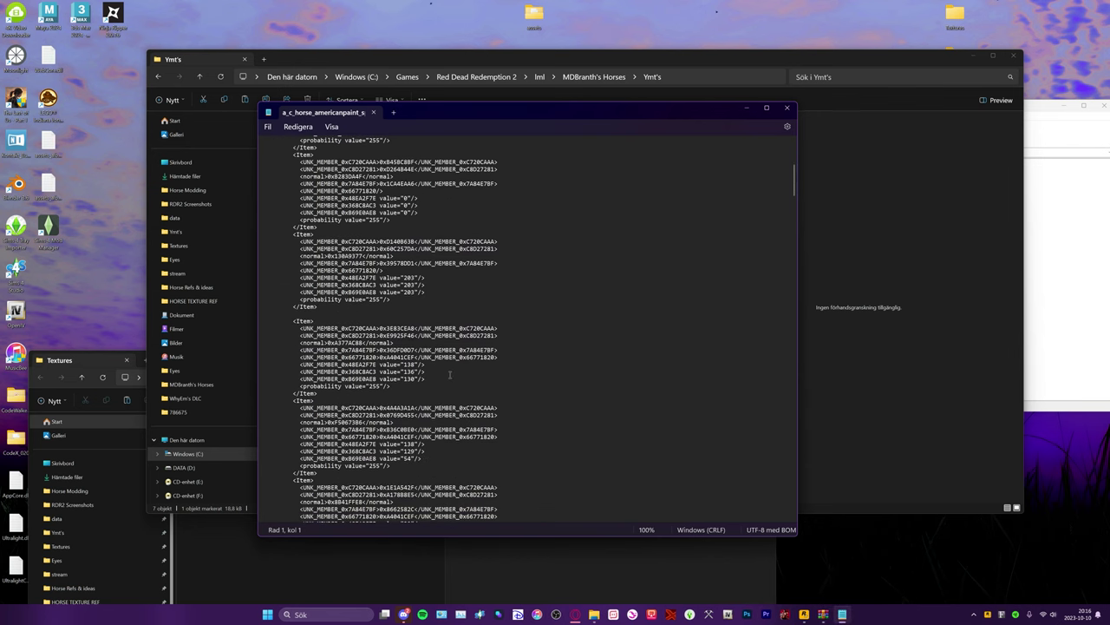
{"action": "scroll", "coordinate": [446, 374], "scroll_direction": "up", "scroll_amount": 15}
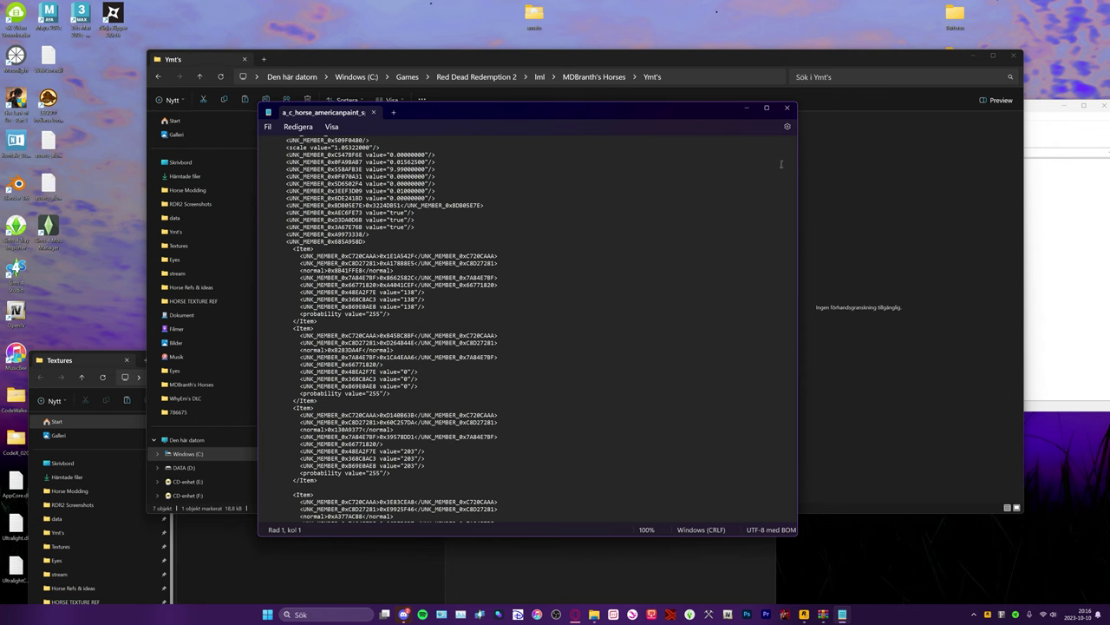
- Open Custom Eyes Guide.txt from the MDBranth's Horses folder to read the eye colour instructions and hash list
{"action": "left_click_drag", "start_coordinate": [676, 115], "coordinate": [917, 74]}
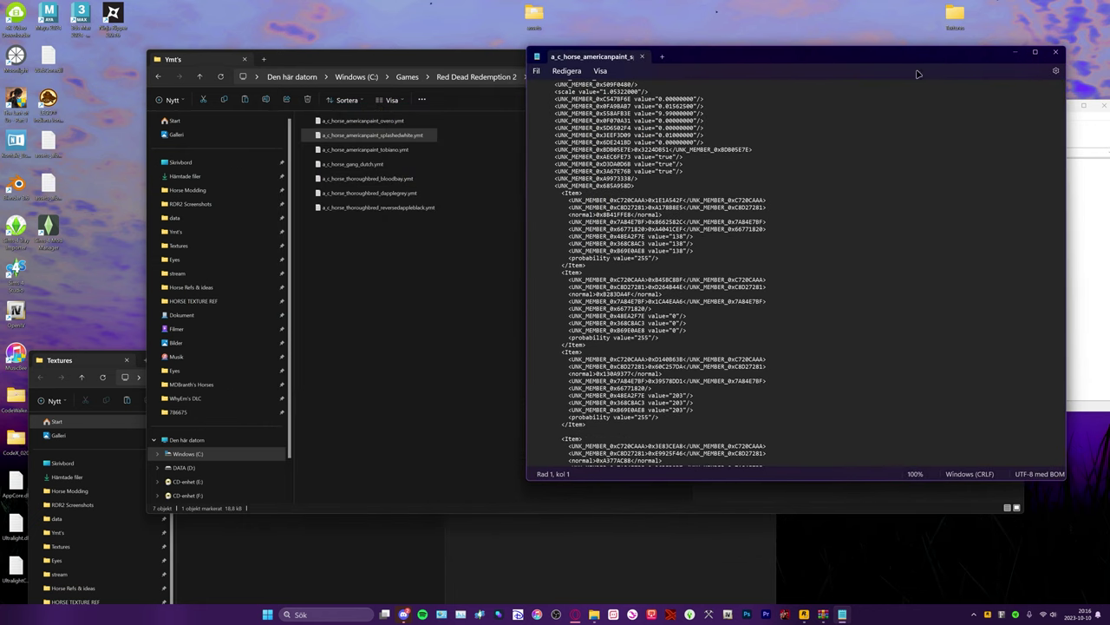
{"action": "left_click", "coordinate": [355, 332]}
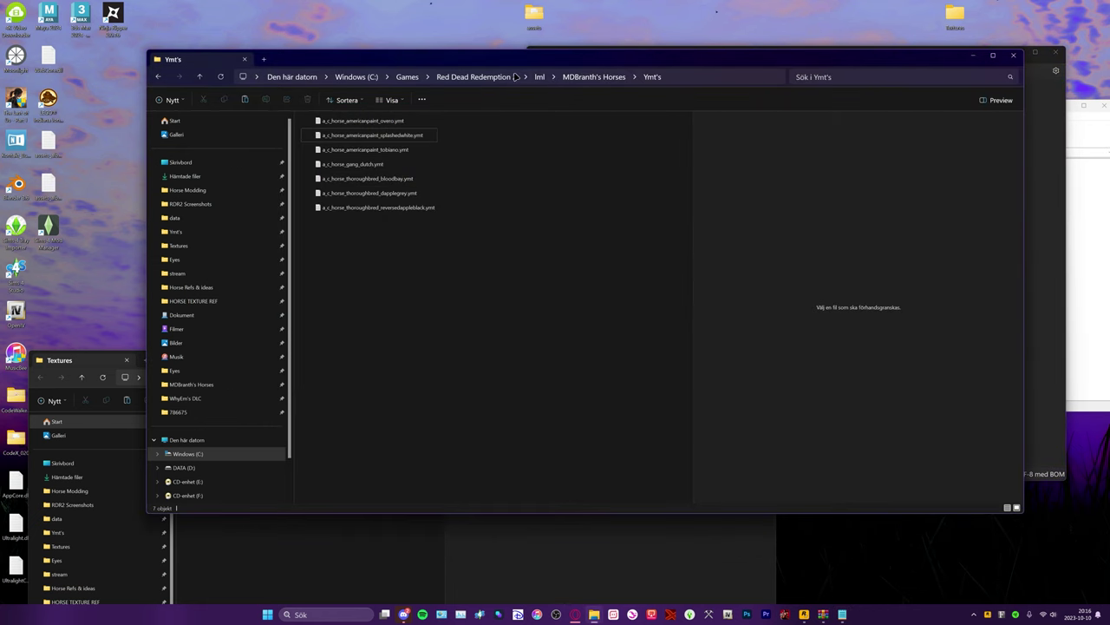
{"action": "left_click", "coordinate": [594, 77]}
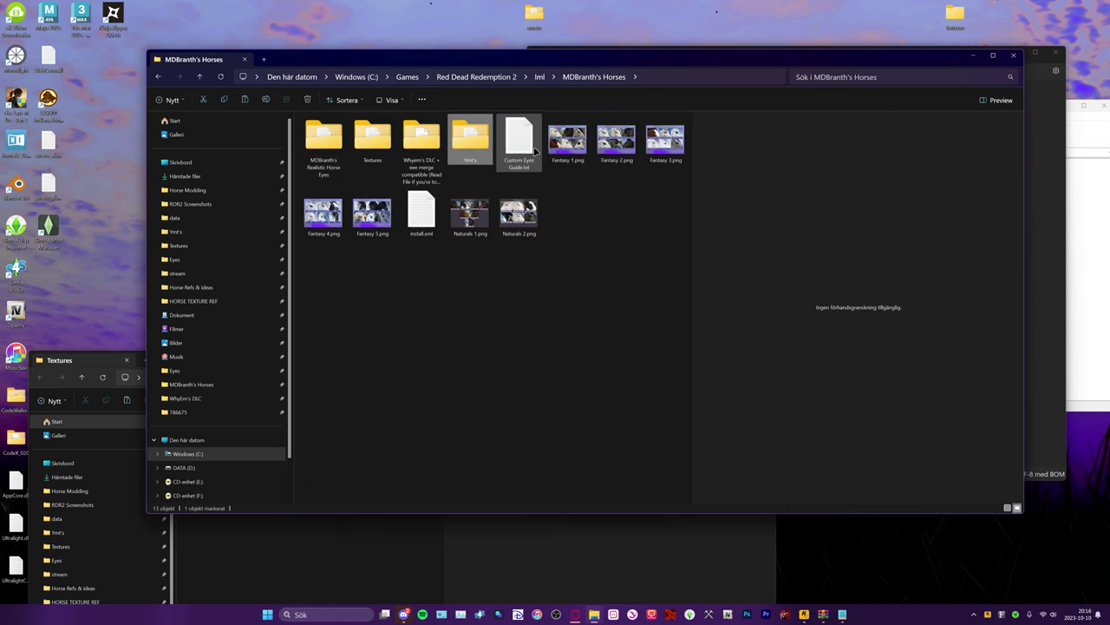
{"action": "double_click", "coordinate": [535, 152]}
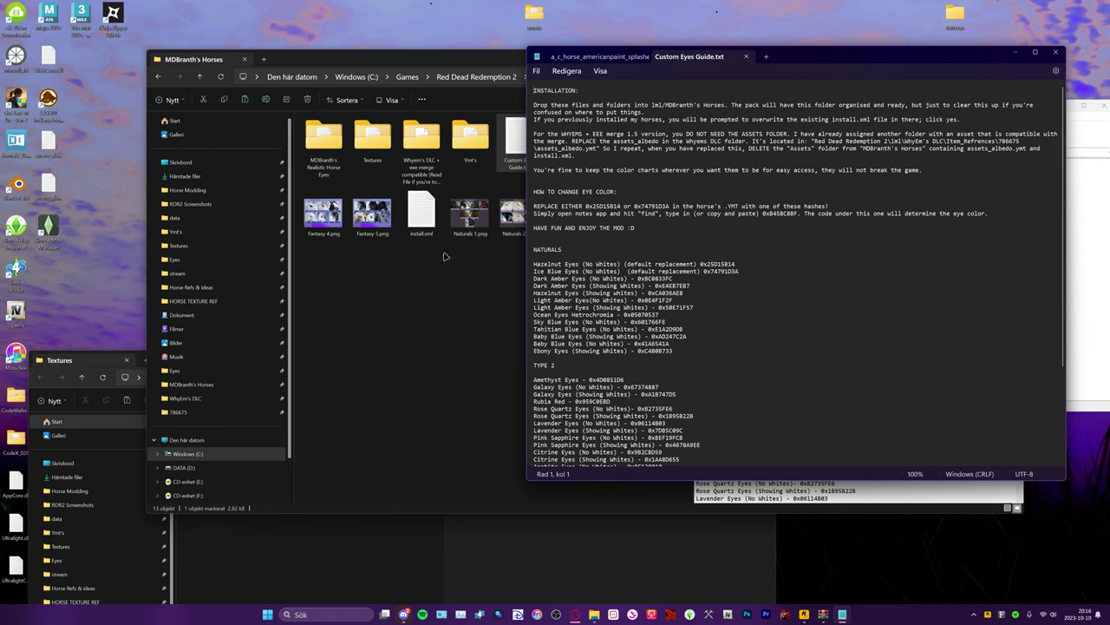
{"action": "left_click_drag", "start_coordinate": [847, 58], "coordinate": [445, 84]}
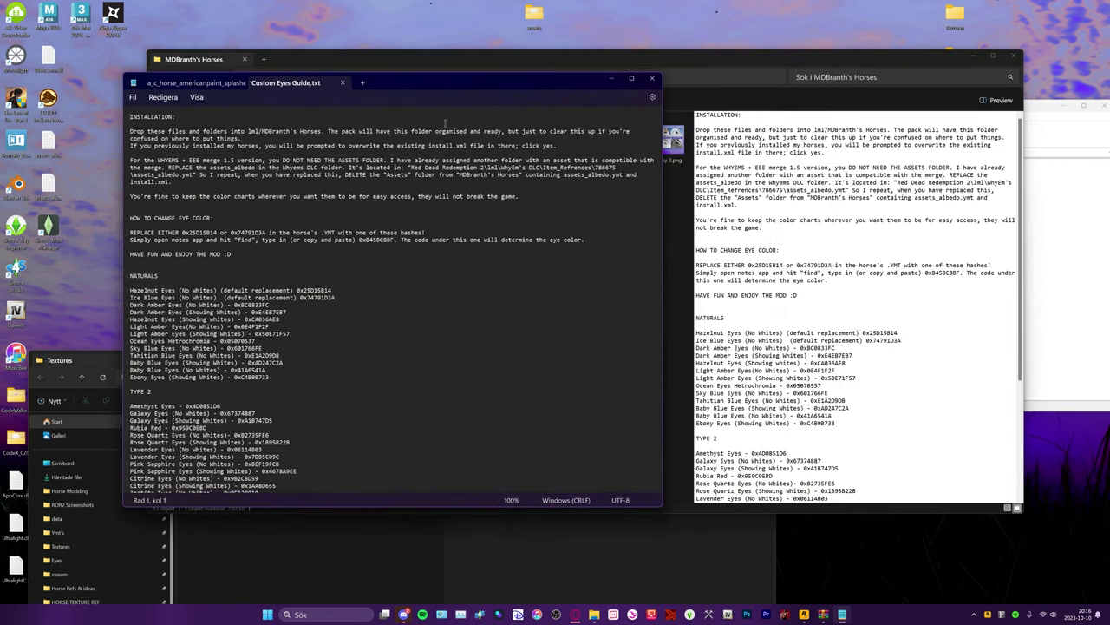
- Skim the hash list in Custom Eyes Guide.txt and show the MDBranth's Horses folder with extra large icons
{"action": "scroll", "coordinate": [233, 287], "scroll_direction": "down", "scroll_amount": 6}
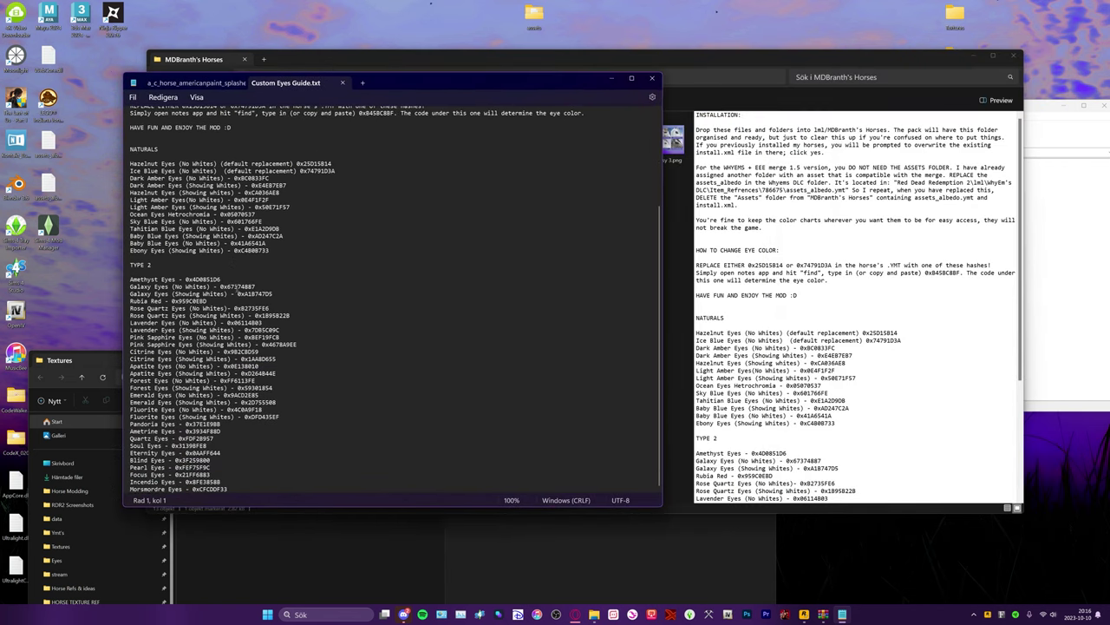
{"action": "scroll", "coordinate": [347, 295], "scroll_direction": "up", "scroll_amount": 5}
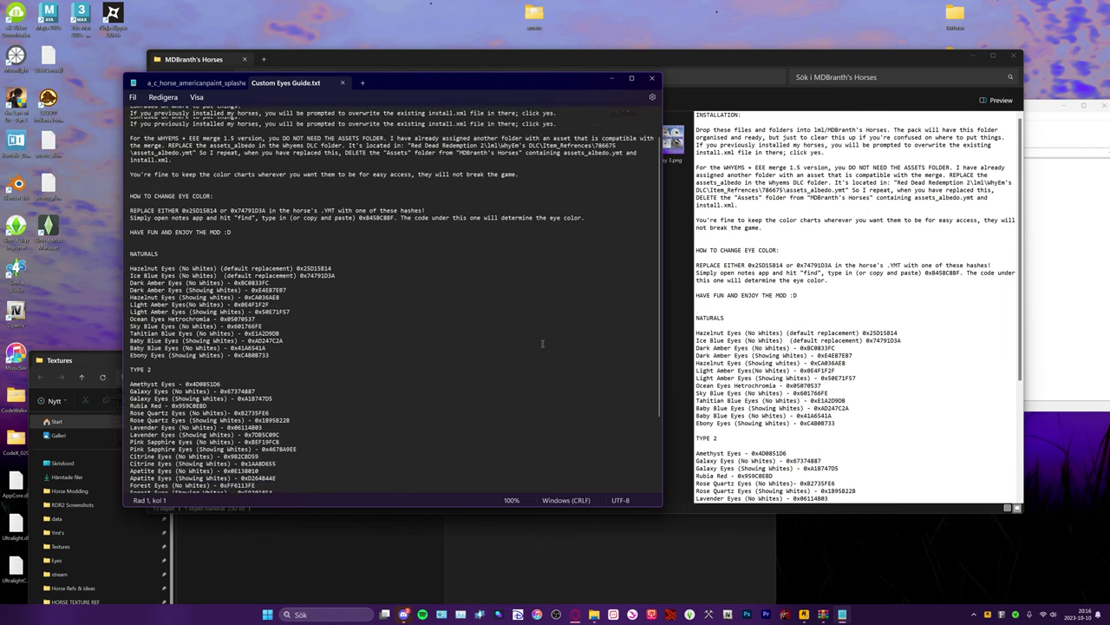
{"action": "left_click", "coordinate": [679, 439]}
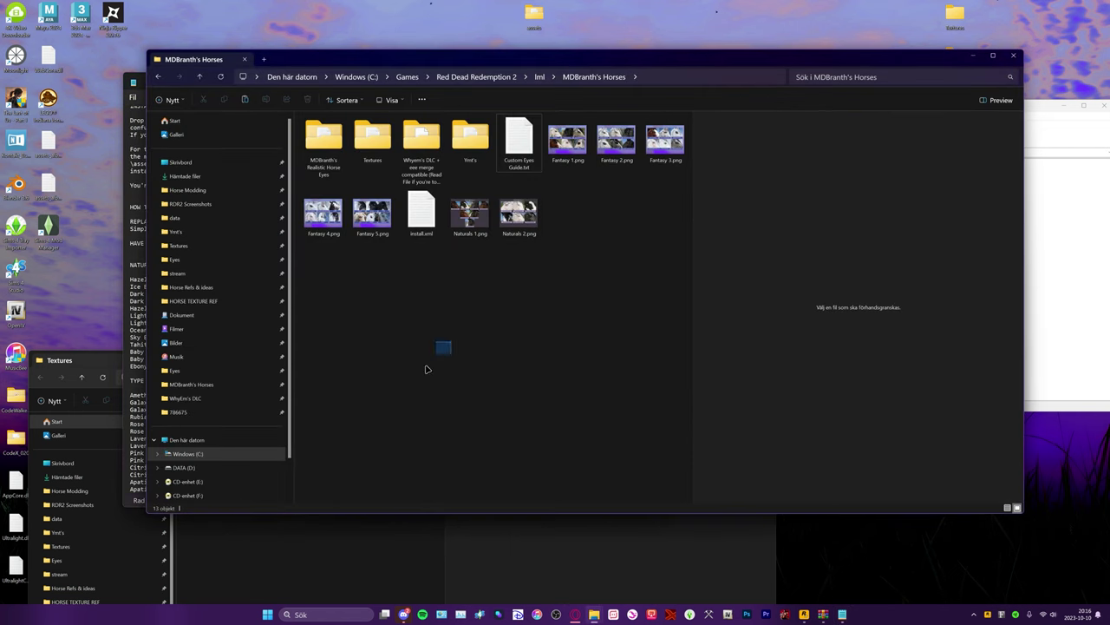
{"action": "right_click", "coordinate": [425, 373]}
{"action": "mouse_move", "coordinate": [462, 383]}
{"action": "left_click", "coordinate": [559, 390]}
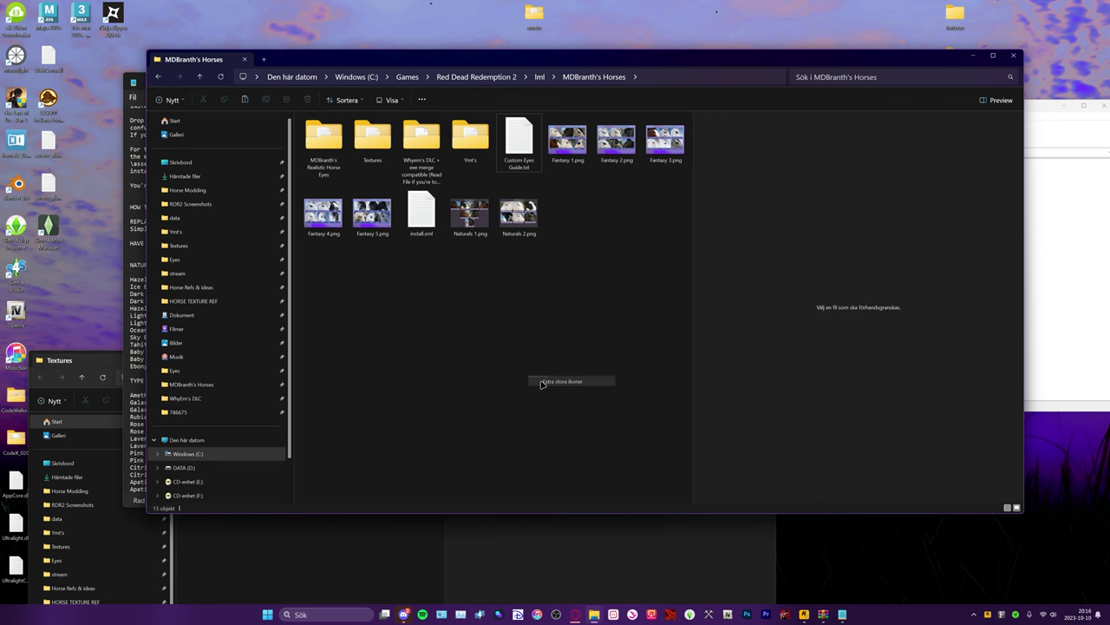
- Preview the Fantasy and Naturals eye colour charts in the MDBranth's Horses folder
{"action": "left_click", "coordinate": [406, 275]}
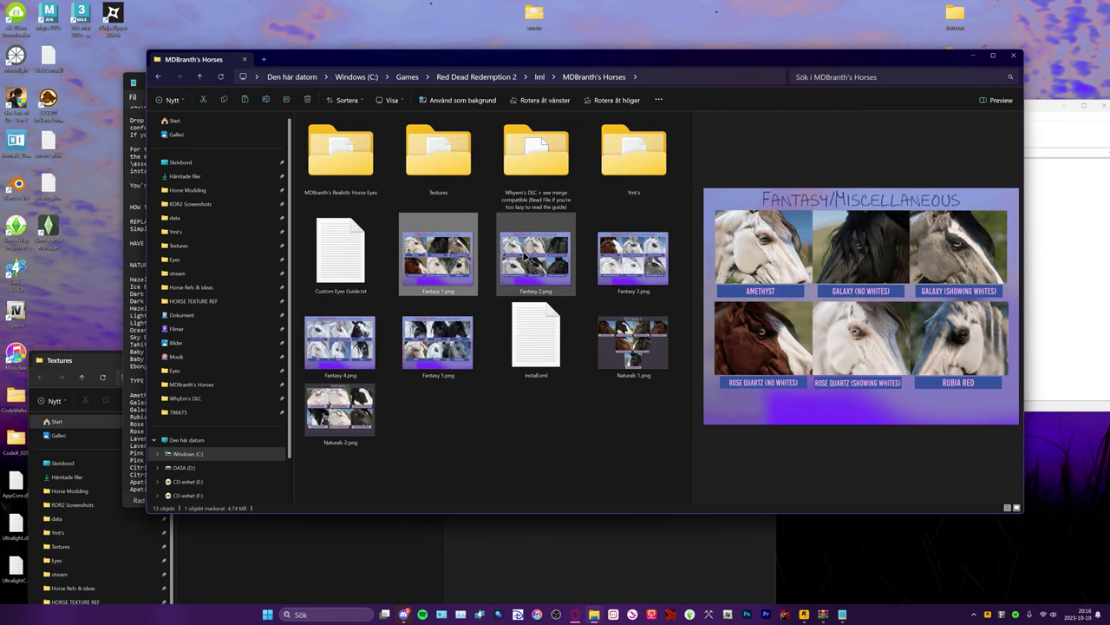
{"action": "left_click", "coordinate": [556, 264]}
{"action": "left_click", "coordinate": [338, 343]}
{"action": "left_click", "coordinate": [444, 331]}
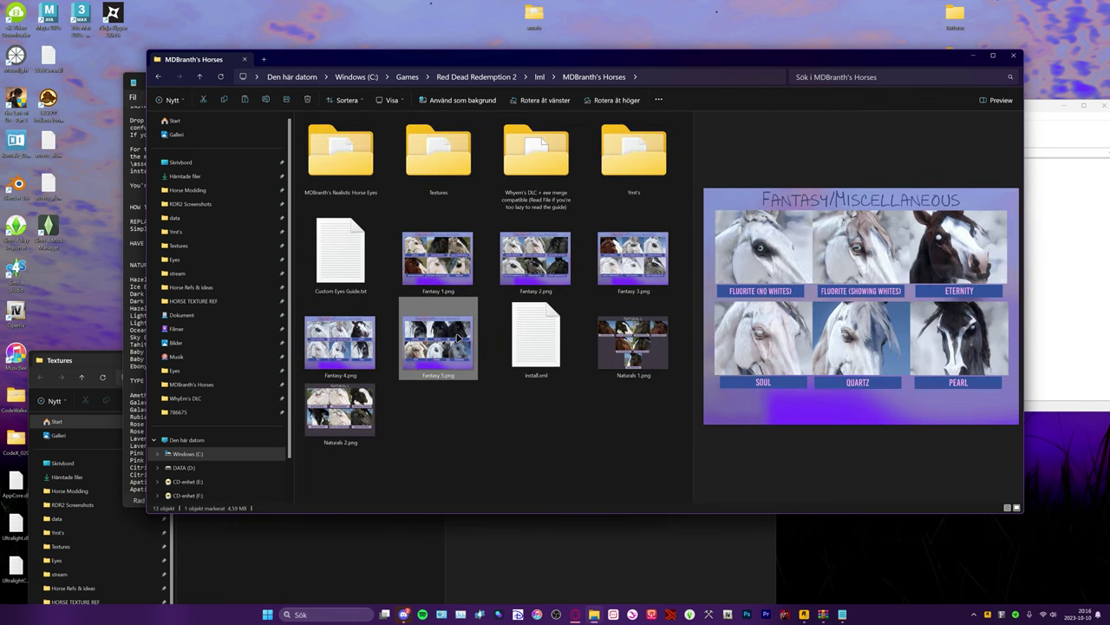
{"action": "left_click", "coordinate": [340, 408]}
{"action": "left_click", "coordinate": [535, 258]}
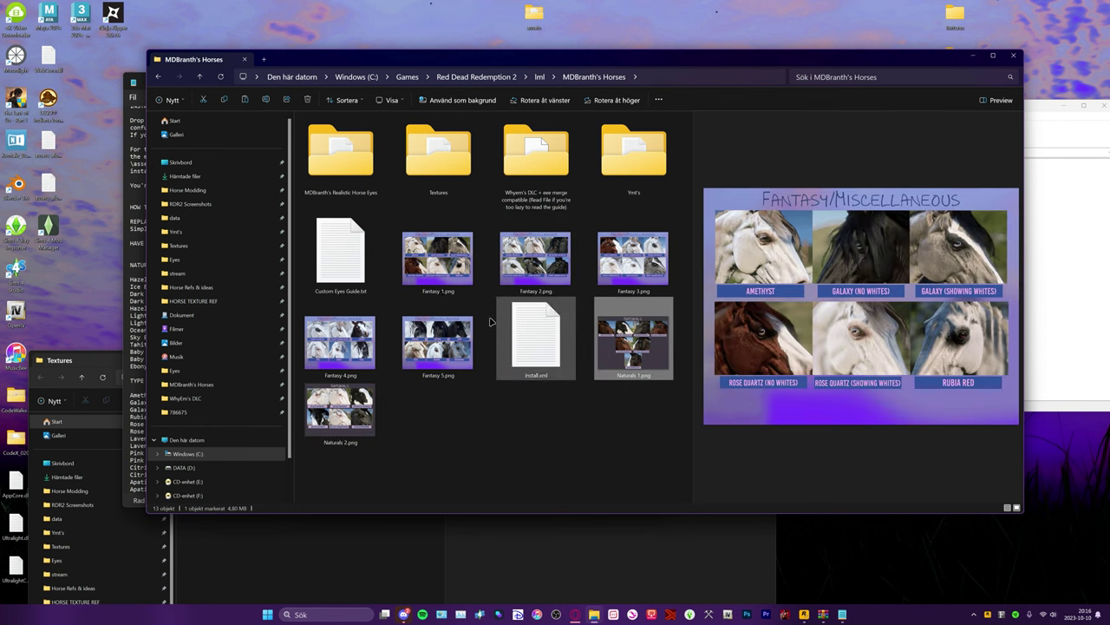
{"action": "left_click", "coordinate": [633, 343]}
{"action": "left_click", "coordinate": [438, 258]}
{"action": "left_click", "coordinate": [444, 339]}
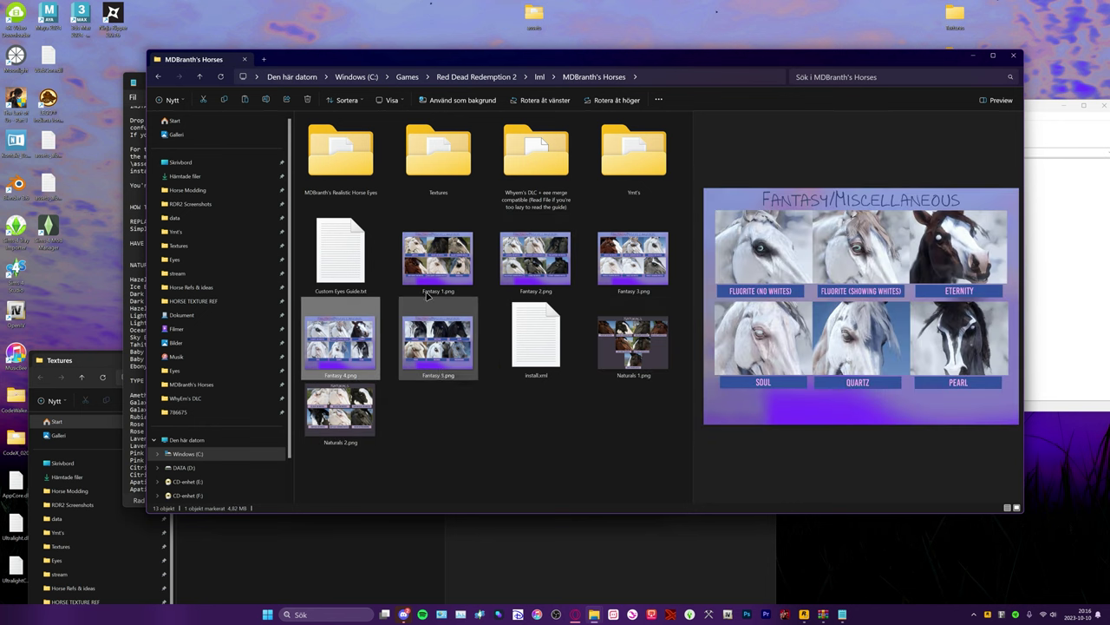
- Go through the chart images in order from Fantasy 1.png to Naturals 2.png and examine the named eye colours
{"action": "left_click", "coordinate": [438, 258]}
{"action": "left_click", "coordinate": [554, 247]}
{"action": "left_click", "coordinate": [633, 252]}
{"action": "left_click", "coordinate": [340, 342]}
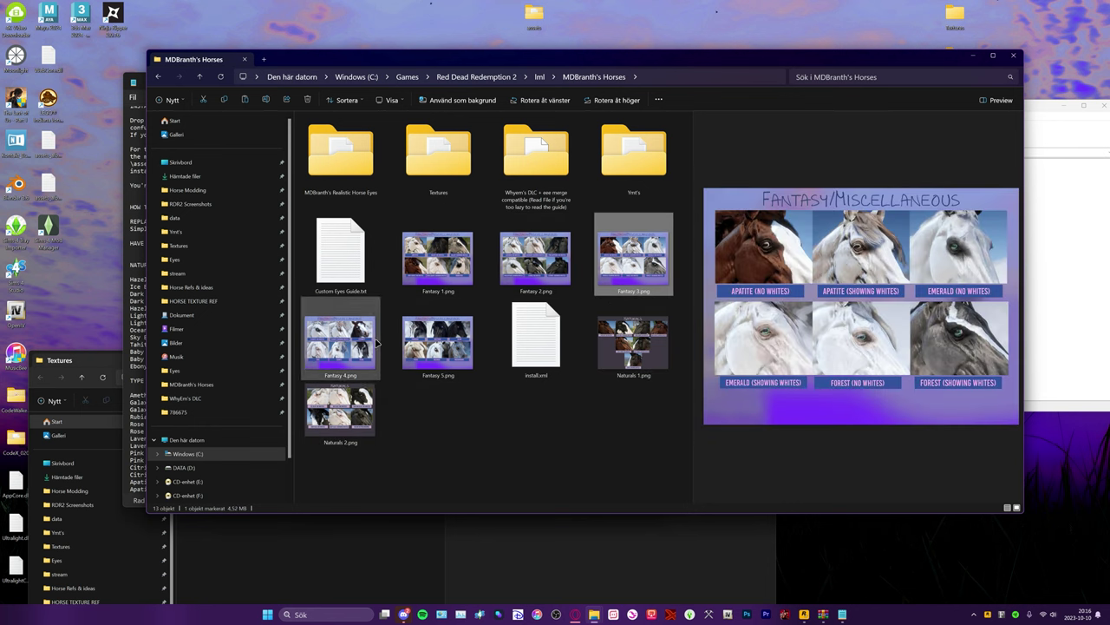
{"action": "left_click", "coordinate": [438, 343]}
{"action": "left_click", "coordinate": [629, 347]}
{"action": "left_click", "coordinate": [341, 415]}
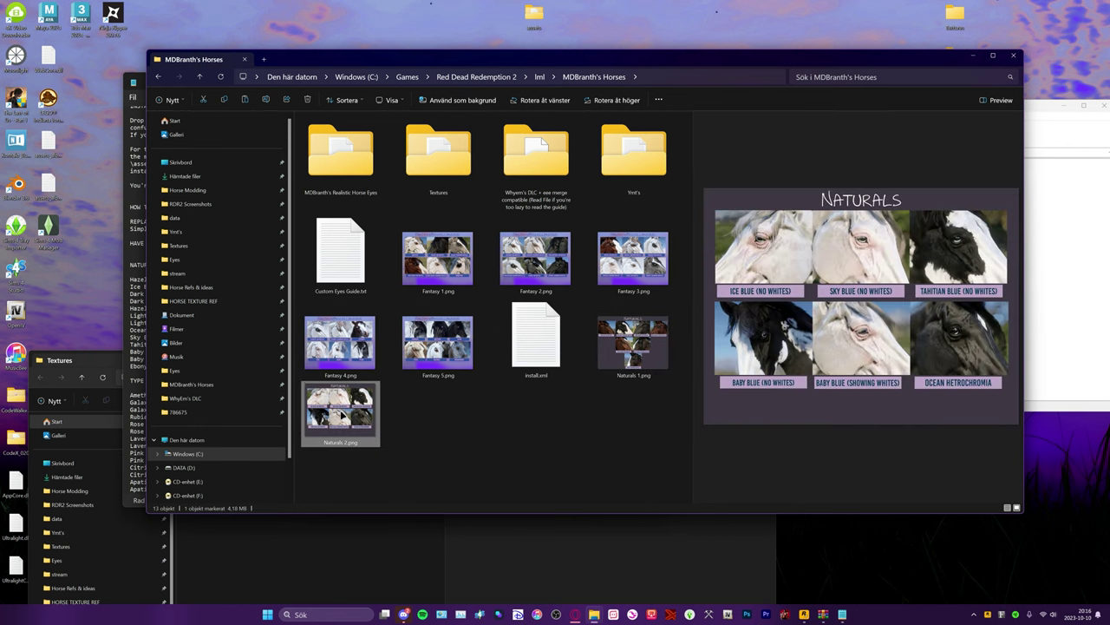
- Compare the eye colours in Naturals 1.png and the Fantasy charts, and display Fantasy 5.png for the Pandoria eyes
{"action": "left_click", "coordinate": [655, 365]}
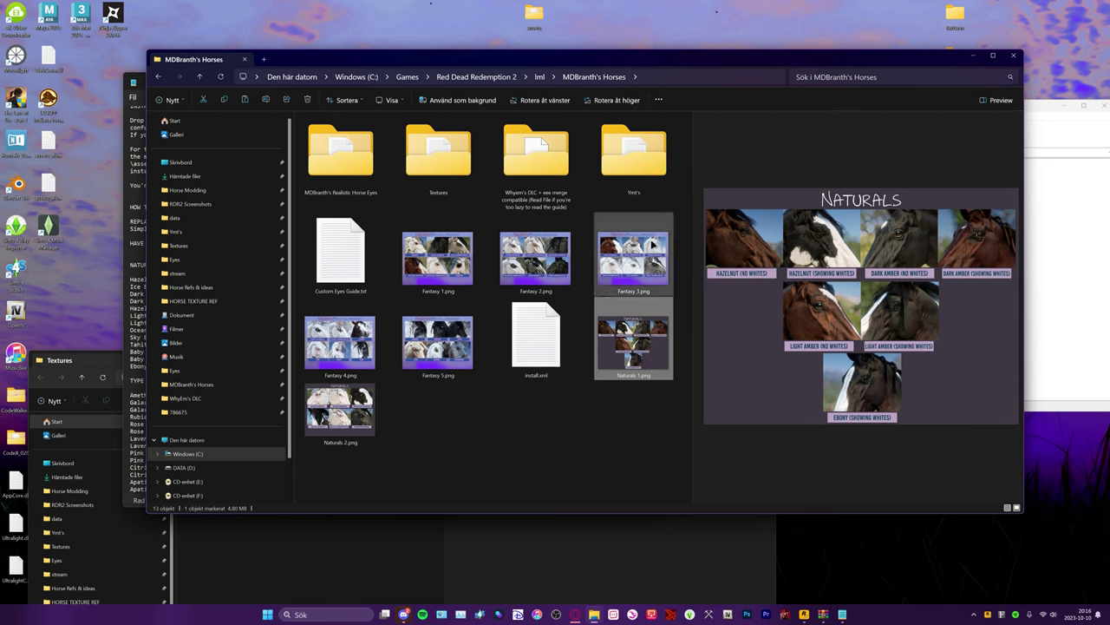
{"action": "left_click", "coordinate": [655, 245]}
{"action": "left_click", "coordinate": [558, 263]}
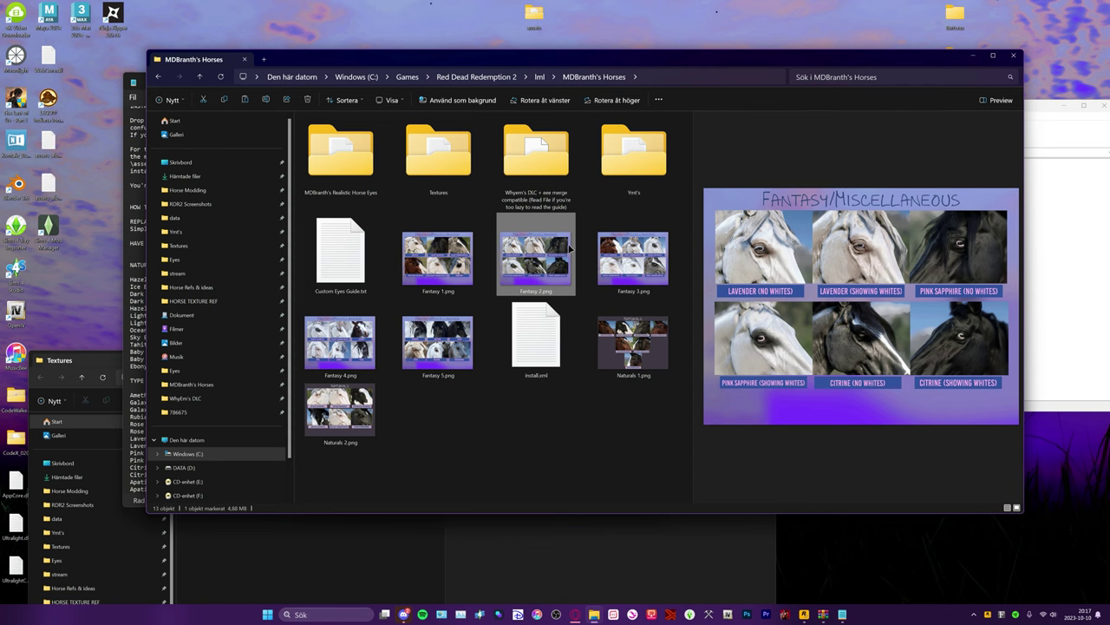
{"action": "left_click", "coordinate": [653, 272]}
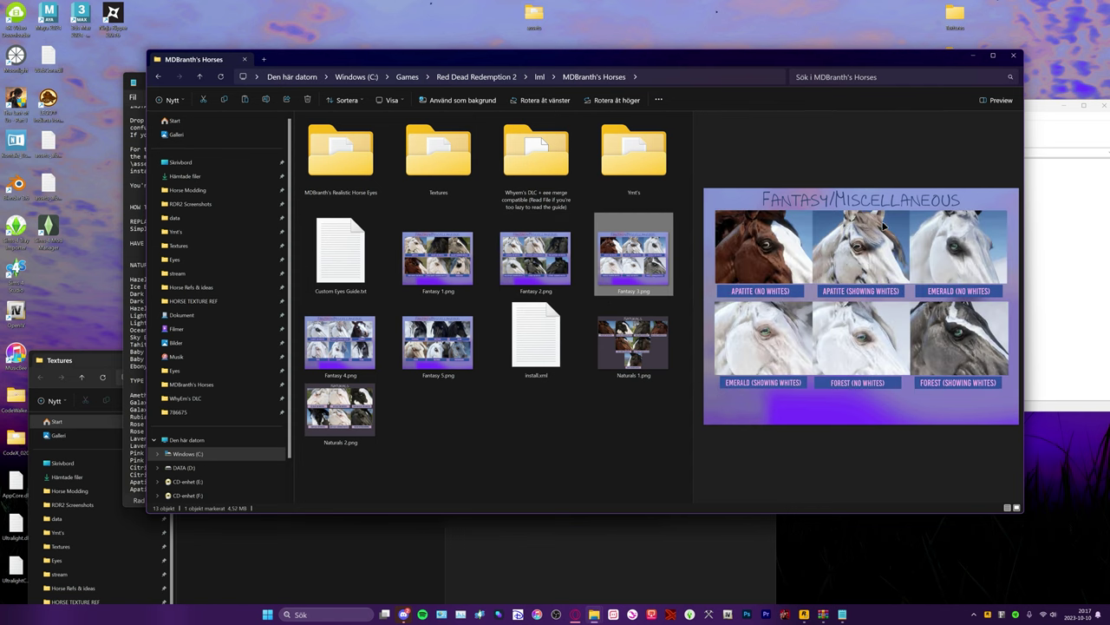
{"action": "left_click", "coordinate": [546, 271]}
{"action": "left_click", "coordinate": [442, 248]}
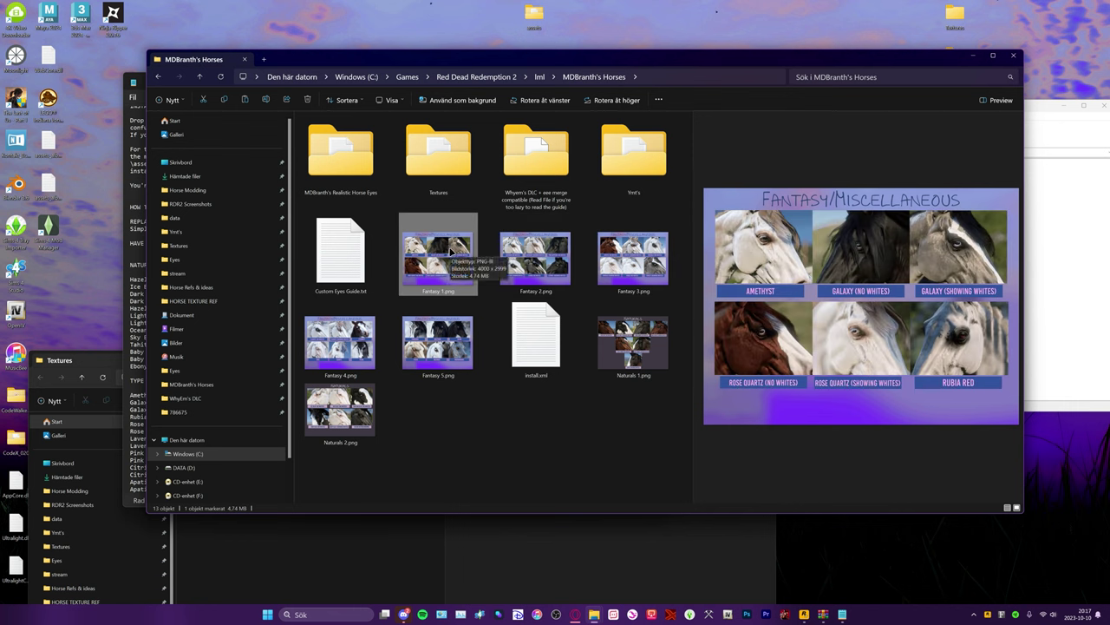
{"action": "left_click", "coordinate": [533, 258]}
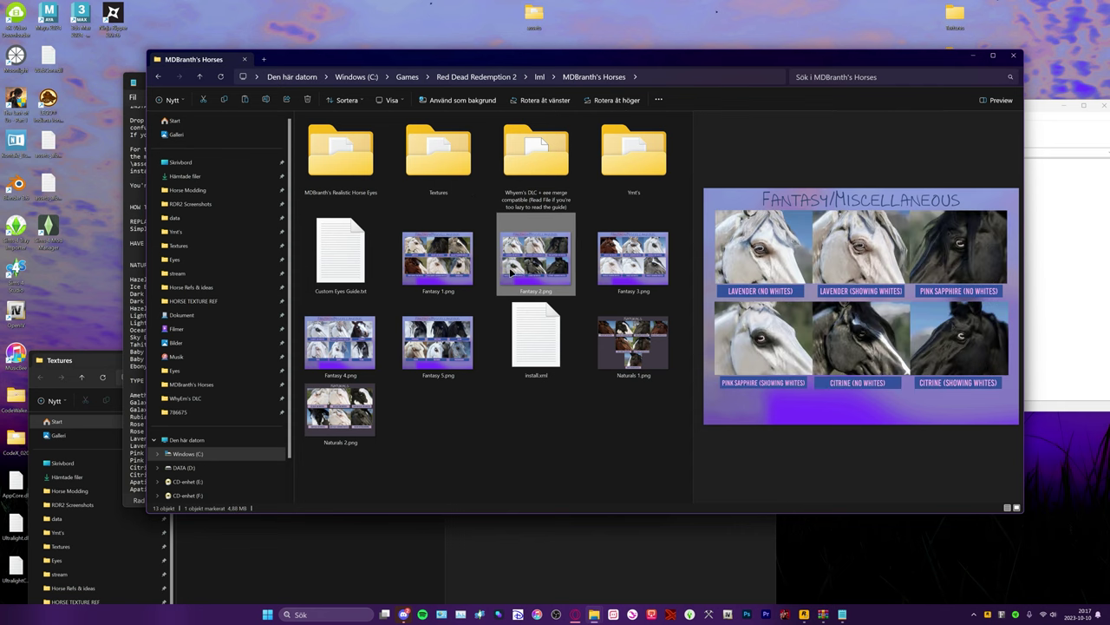
{"action": "left_click", "coordinate": [449, 331]}
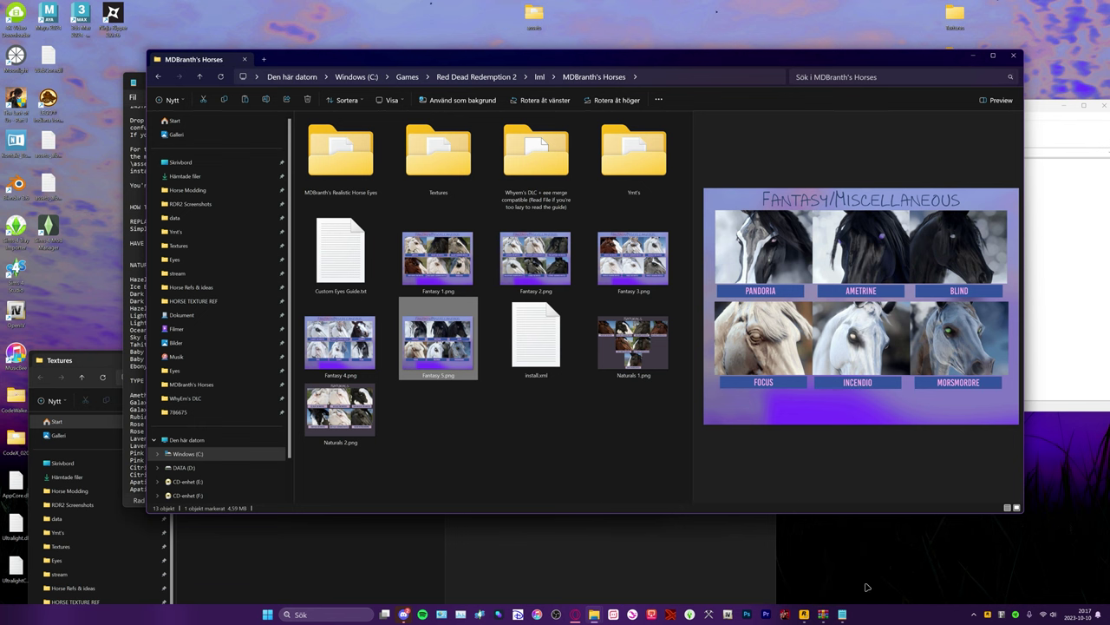
- Copy the Pandoria Eyes hash from Custom Eyes Guide.txt and switch to the a_c_horse_americanpaint_splashedwhite.ymt text
{"action": "left_click", "coordinate": [840, 562]}
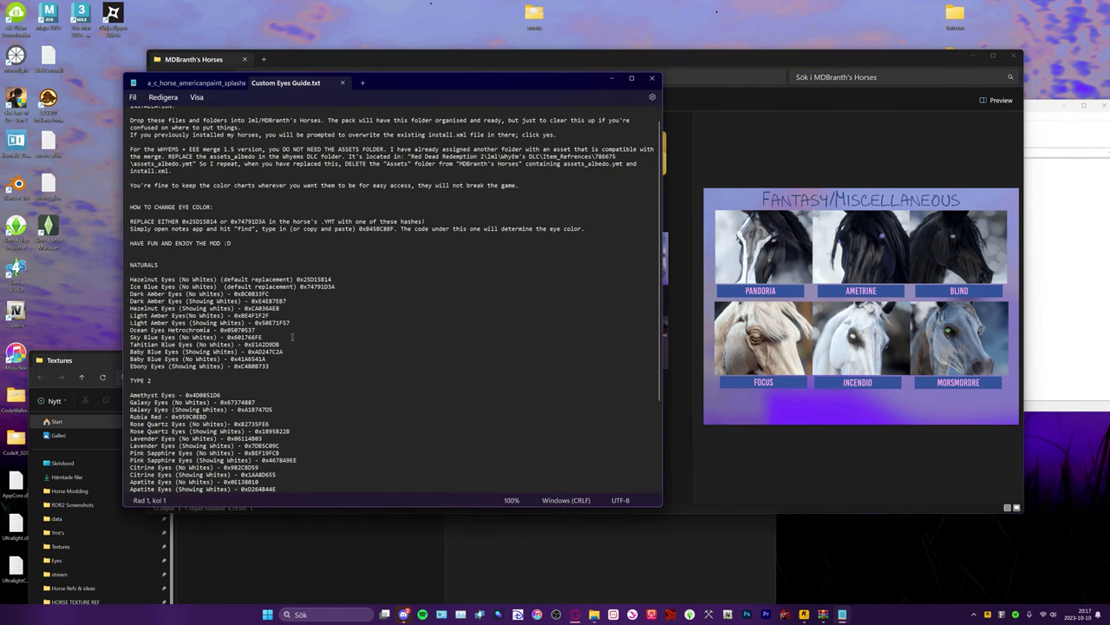
{"action": "scroll", "coordinate": [246, 270], "scroll_direction": "down", "scroll_amount": 5}
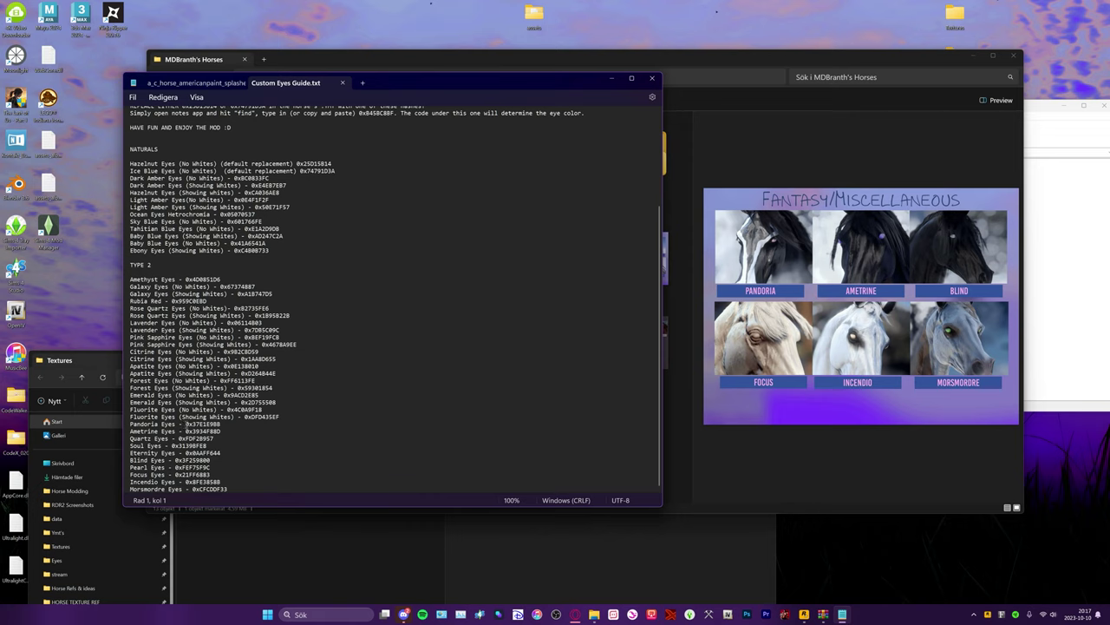
{"action": "left_click_drag", "start_coordinate": [186, 423], "coordinate": [228, 423]}
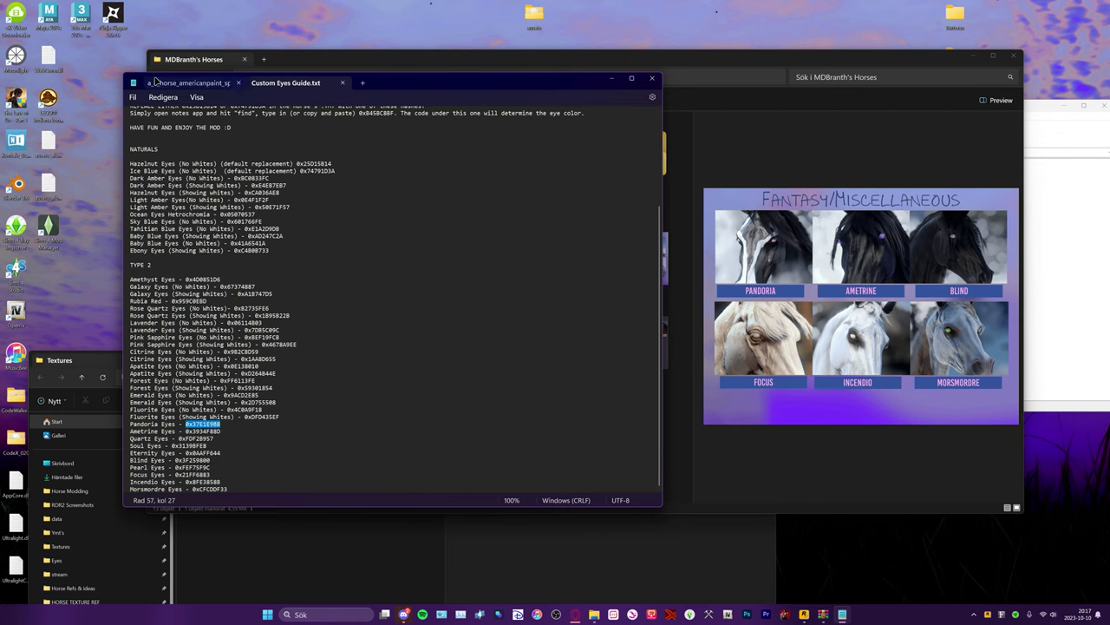
{"action": "left_click", "coordinate": [186, 83]}
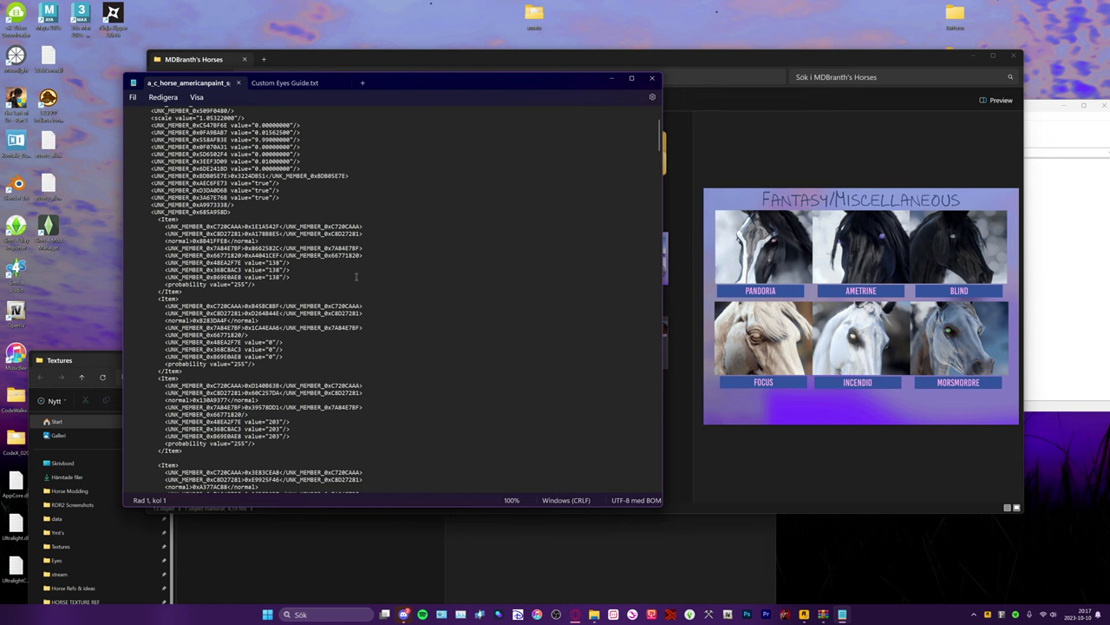
{"action": "left_click_drag", "start_coordinate": [404, 84], "coordinate": [523, 79]}
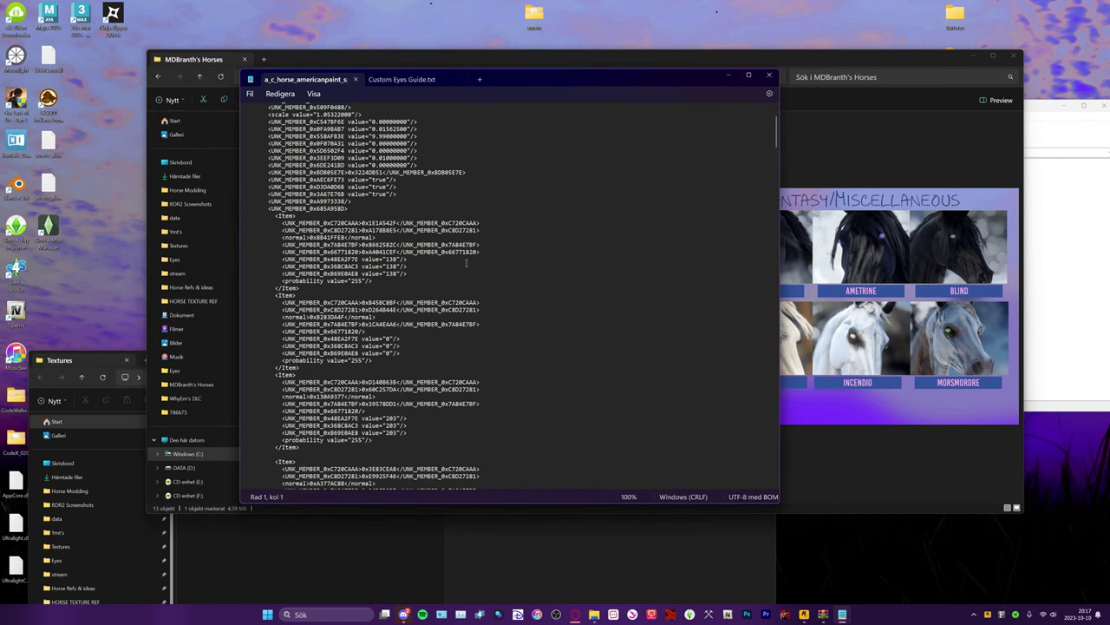
- Look up the search hash in the guide's eye colour instructions and return to the American Paint .ymt text
{"action": "left_click", "coordinate": [413, 80]}
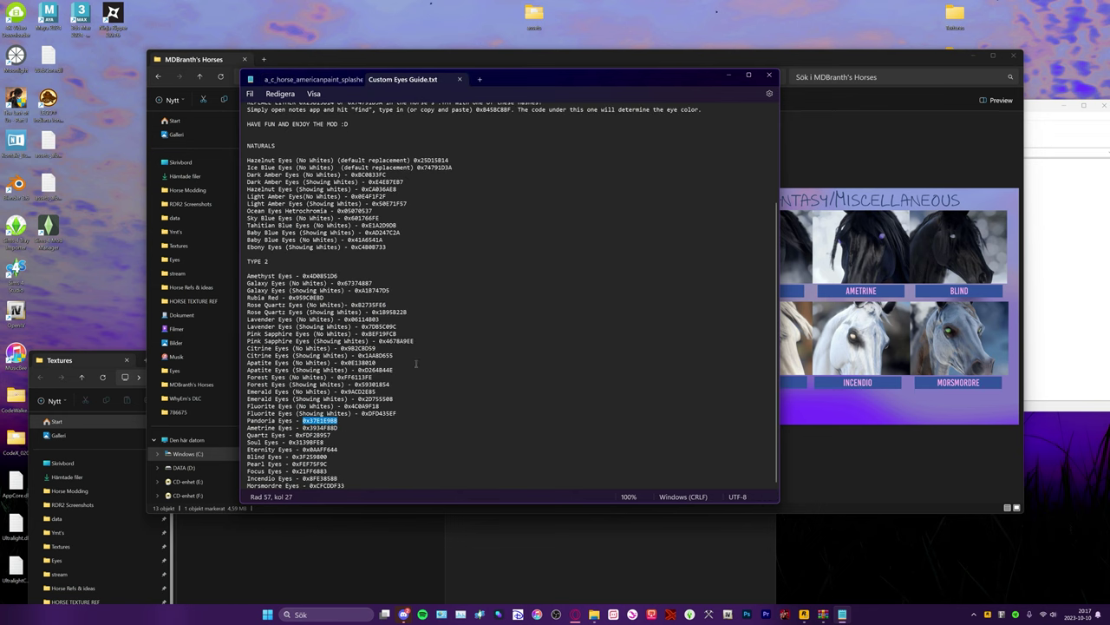
{"action": "scroll", "coordinate": [416, 363], "scroll_direction": "up", "scroll_amount": 5}
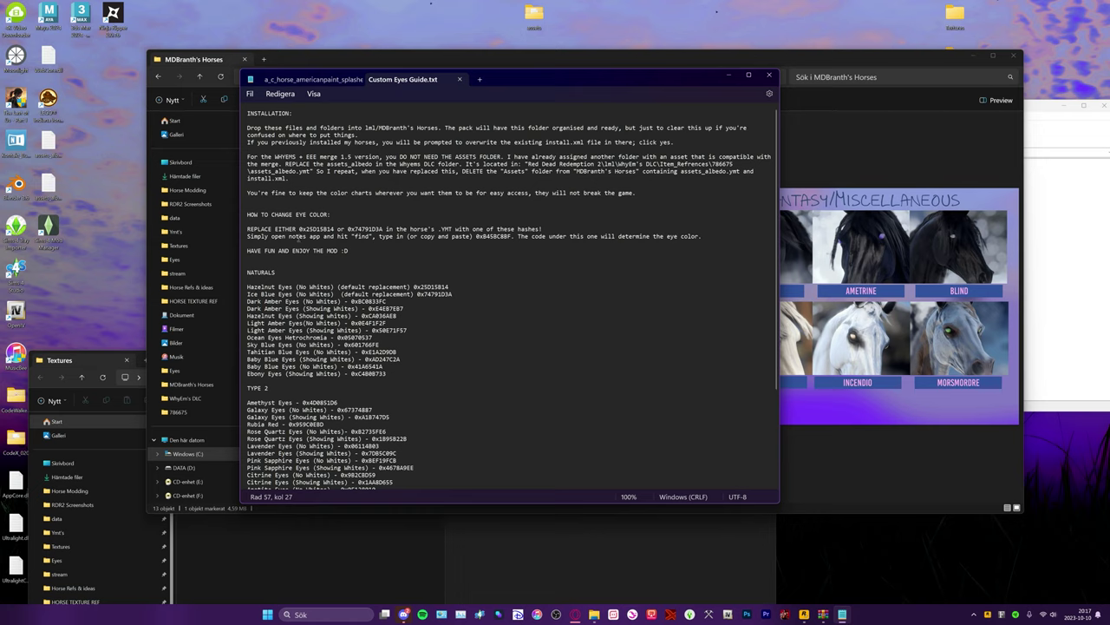
{"action": "left_click_drag", "start_coordinate": [474, 236], "coordinate": [515, 236]}
{"action": "left_click", "coordinate": [304, 79]}
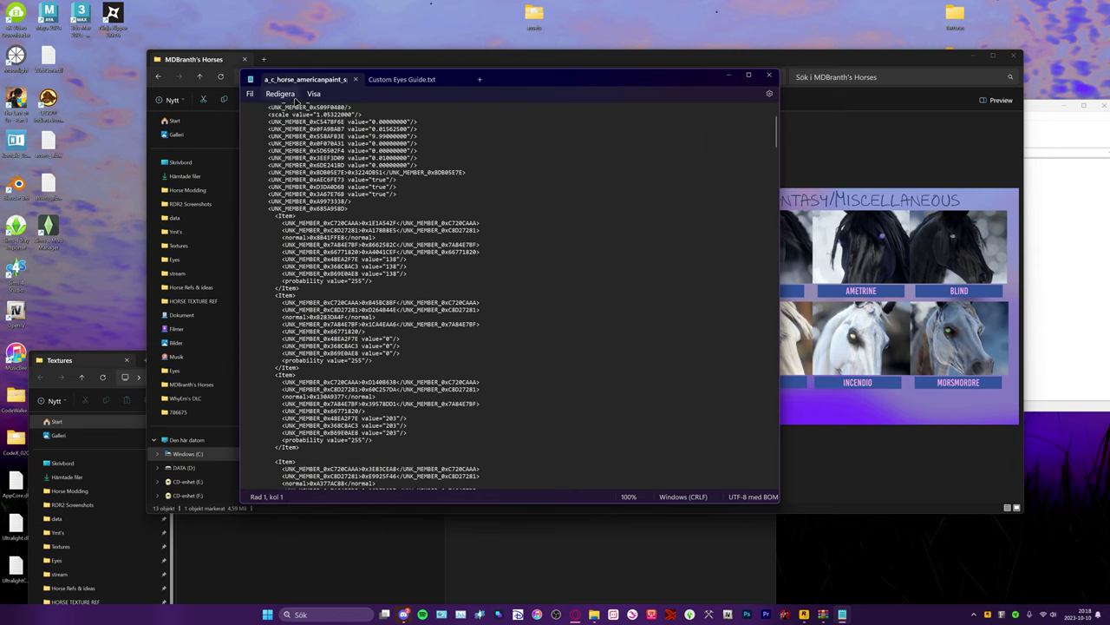
{"action": "left_click", "coordinate": [293, 96]}
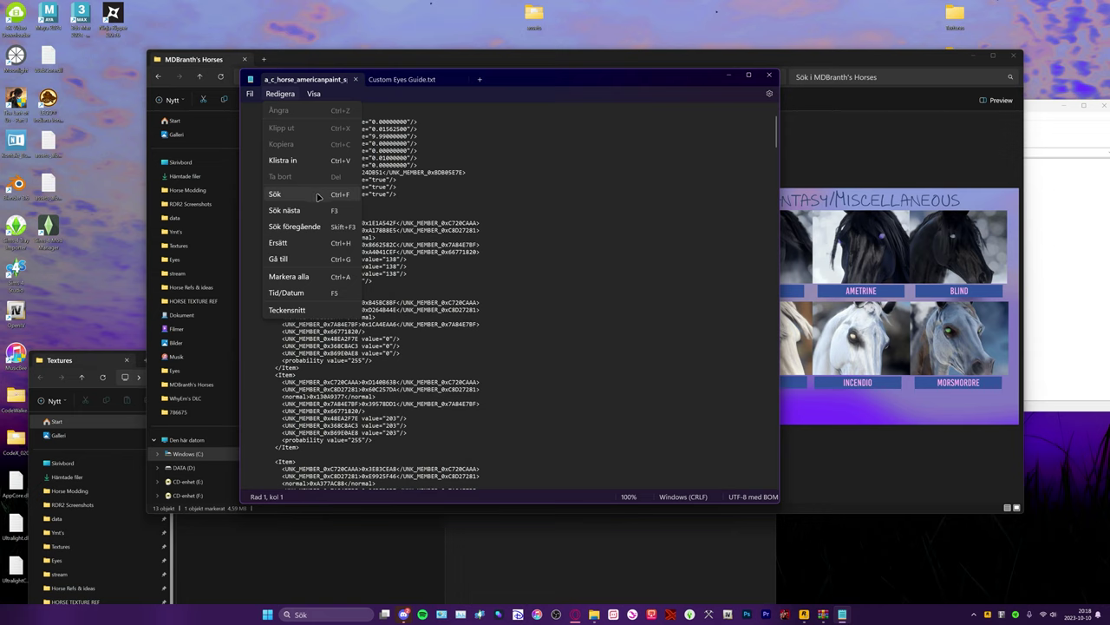
{"action": "left_click", "coordinate": [483, 190]}
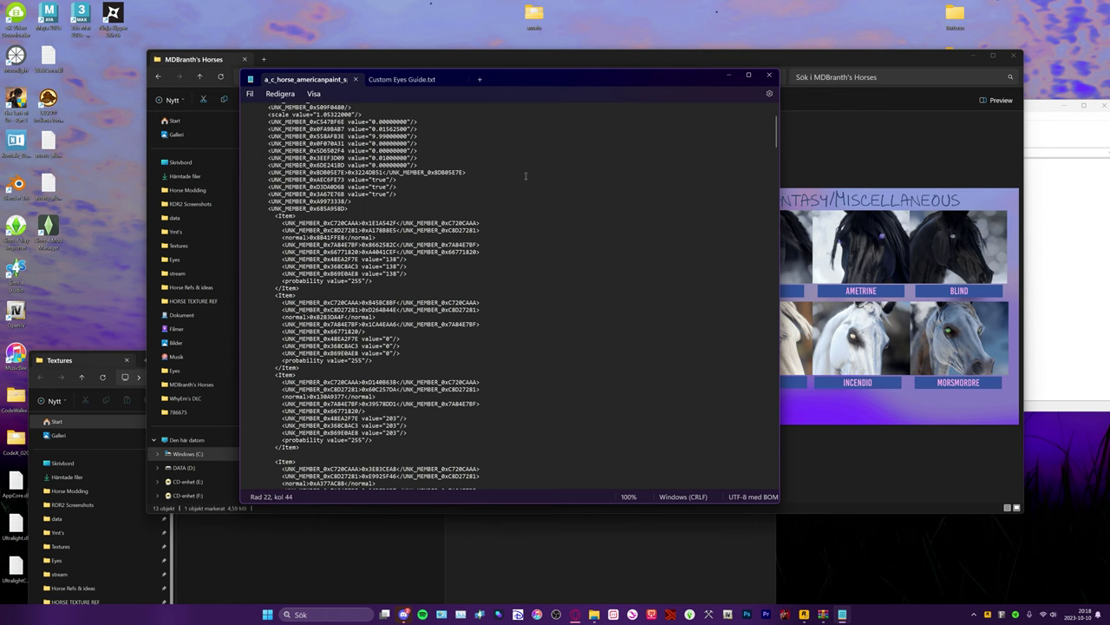
- Replace the eye colour hash in the second item entry of the .ymt file with the copied Pandoria Eyes hash
{"action": "scroll", "coordinate": [512, 204], "scroll_direction": "down", "scroll_amount": 2}
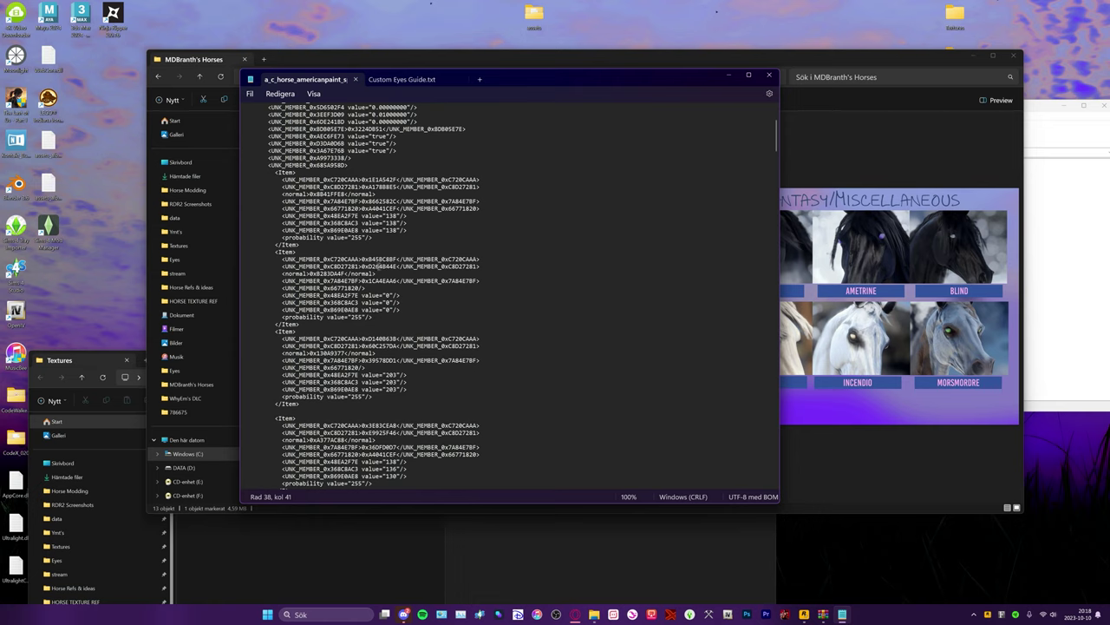
{"action": "double_click", "coordinate": [379, 267]}
{"action": "left_click", "coordinate": [381, 266]}
{"action": "double_click", "coordinate": [379, 259]}
{"action": "double_click", "coordinate": [379, 267]}
{"action": "key", "text": "ctrl+v"}
{"action": "scroll", "coordinate": [379, 314], "scroll_direction": "down", "scroll_amount": 3}
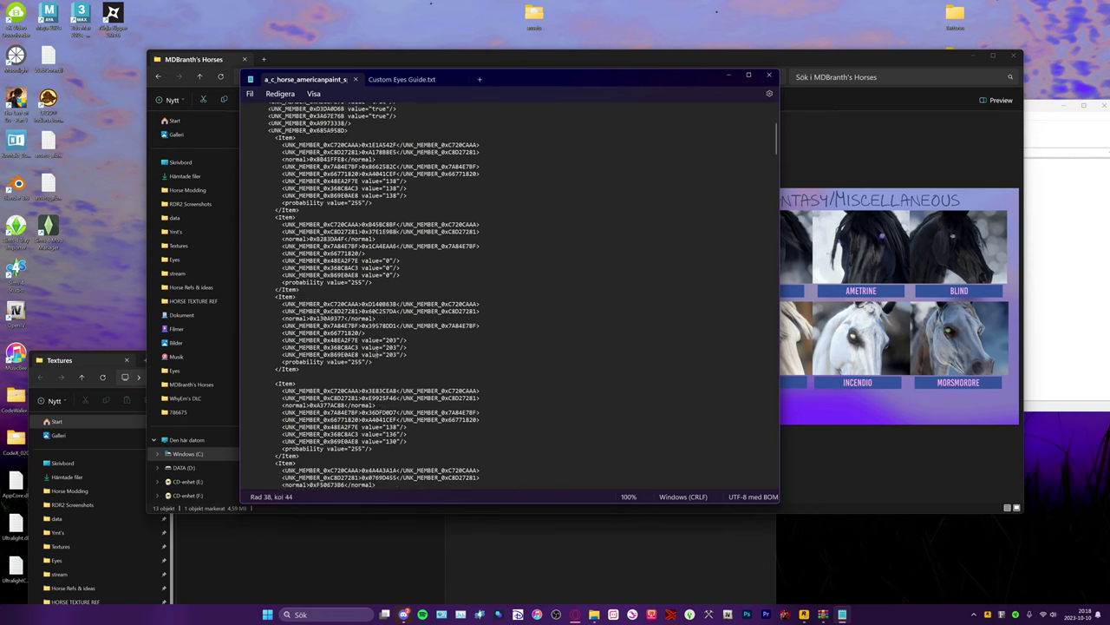
- Minimise the MDBranth's Horses, Textures, text editor and WinRAR windows to clear the desktop
{"action": "left_click", "coordinate": [463, 552]}
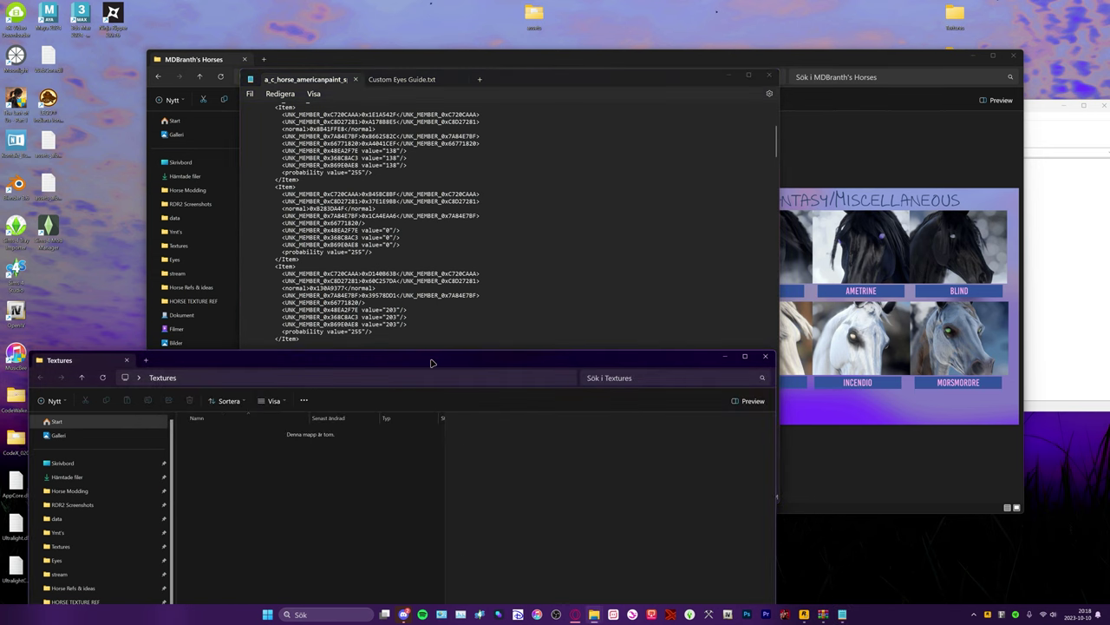
{"action": "left_click_drag", "start_coordinate": [520, 384], "coordinate": [452, 167]}
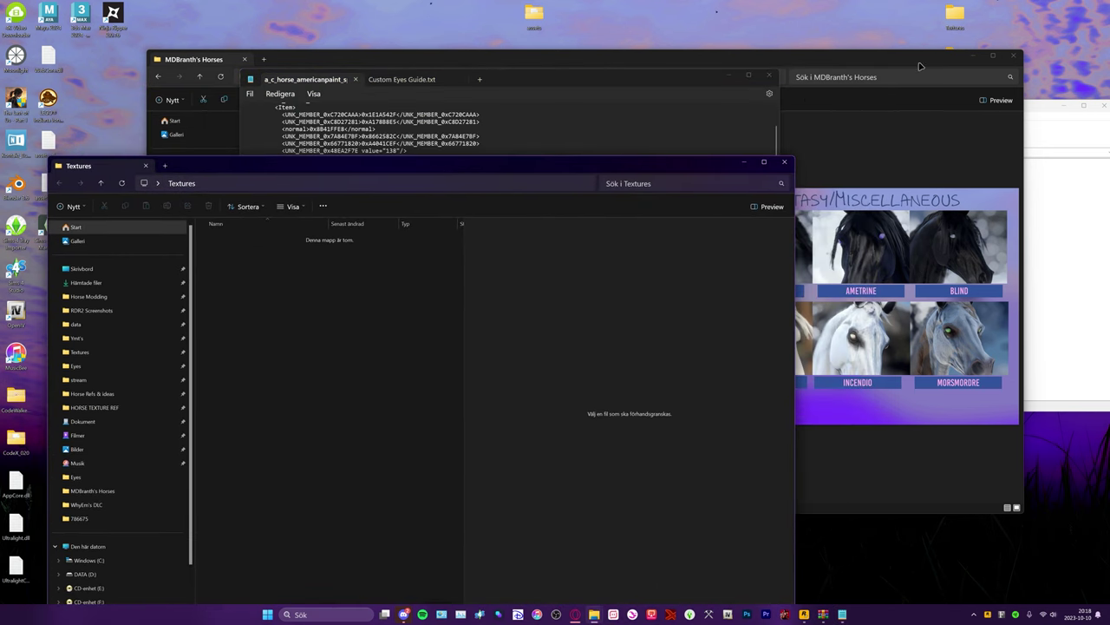
{"action": "left_click", "coordinate": [972, 56]}
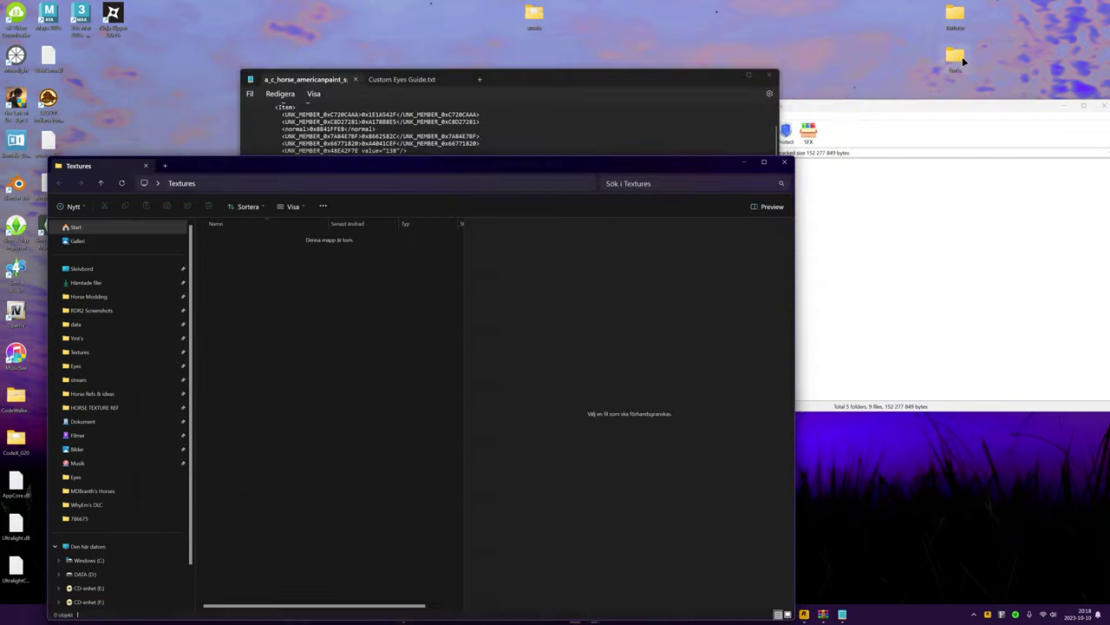
{"action": "left_click", "coordinate": [744, 161]}
{"action": "left_click", "coordinate": [729, 74]}
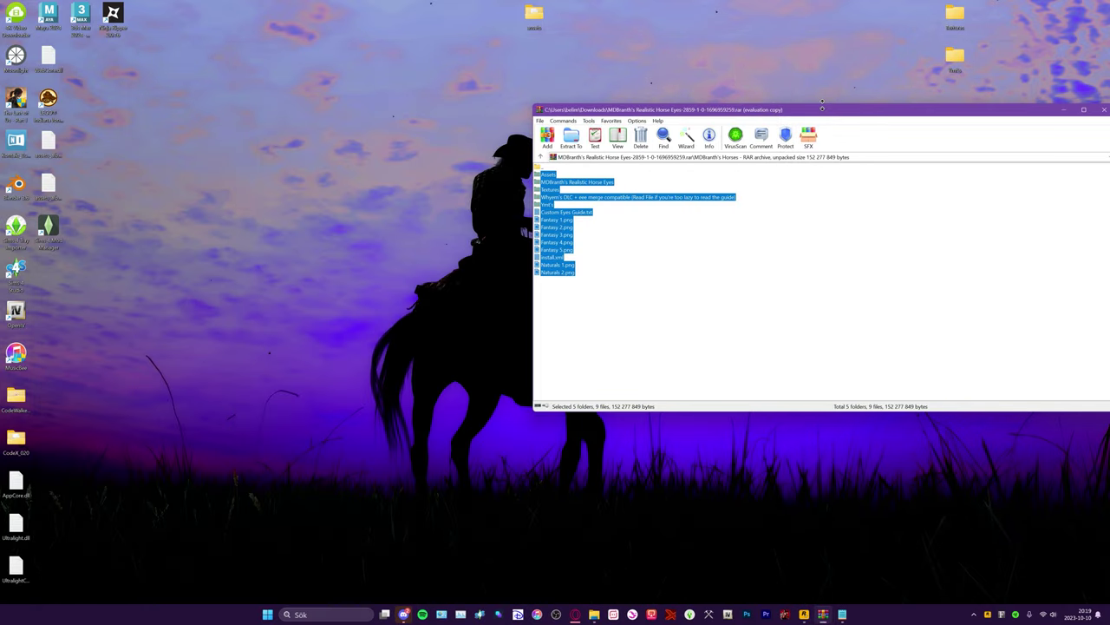
{"action": "left_click_drag", "start_coordinate": [816, 114], "coordinate": [551, 169]}
{"action": "left_click", "coordinate": [800, 163]}
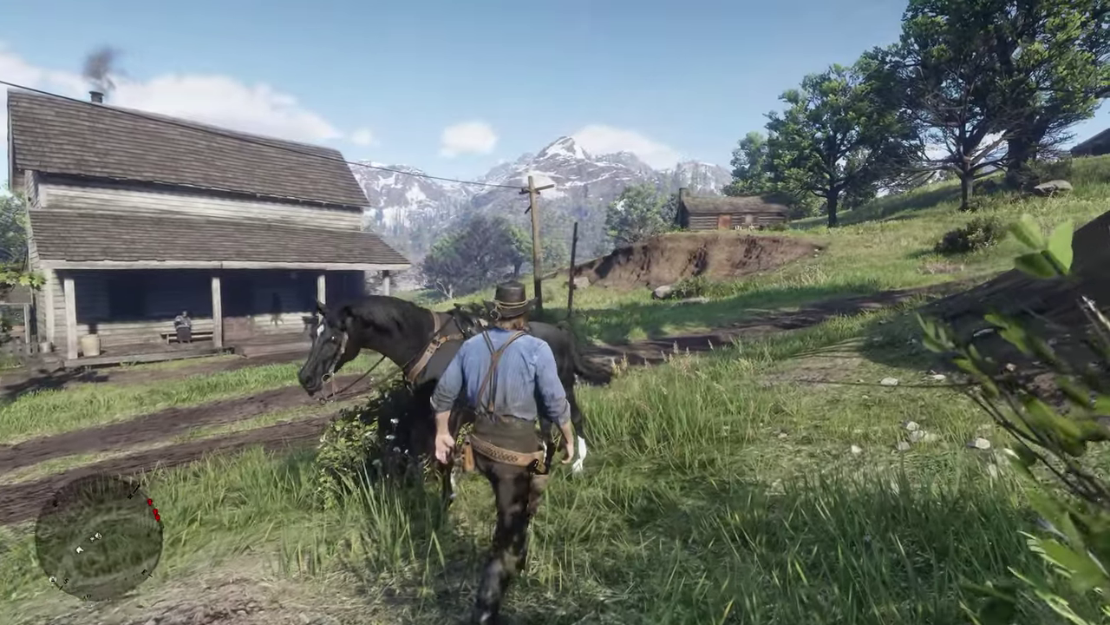
{"action": "key", "text": "e"}
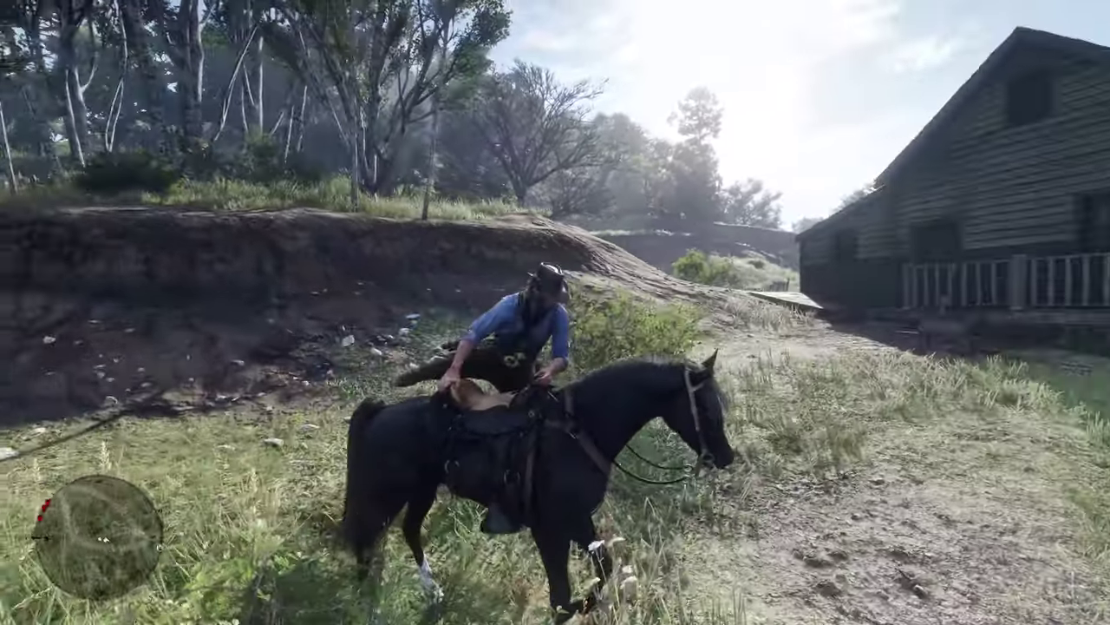
{"action": "key", "text": "w"}
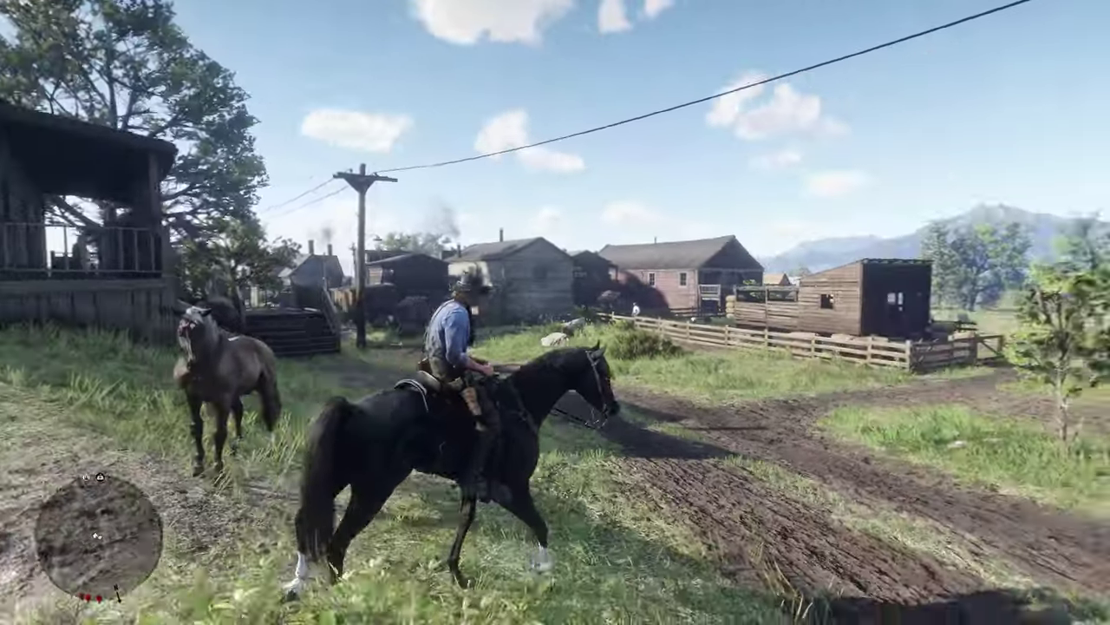
{"action": "key", "text": "w"}
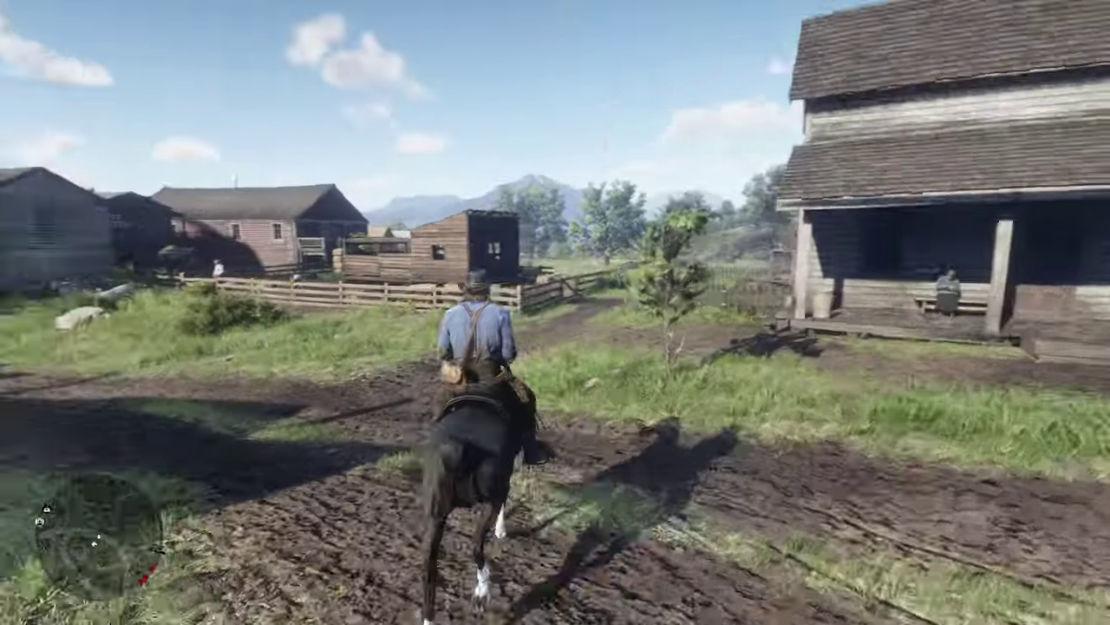
{"action": "key", "text": "w"}
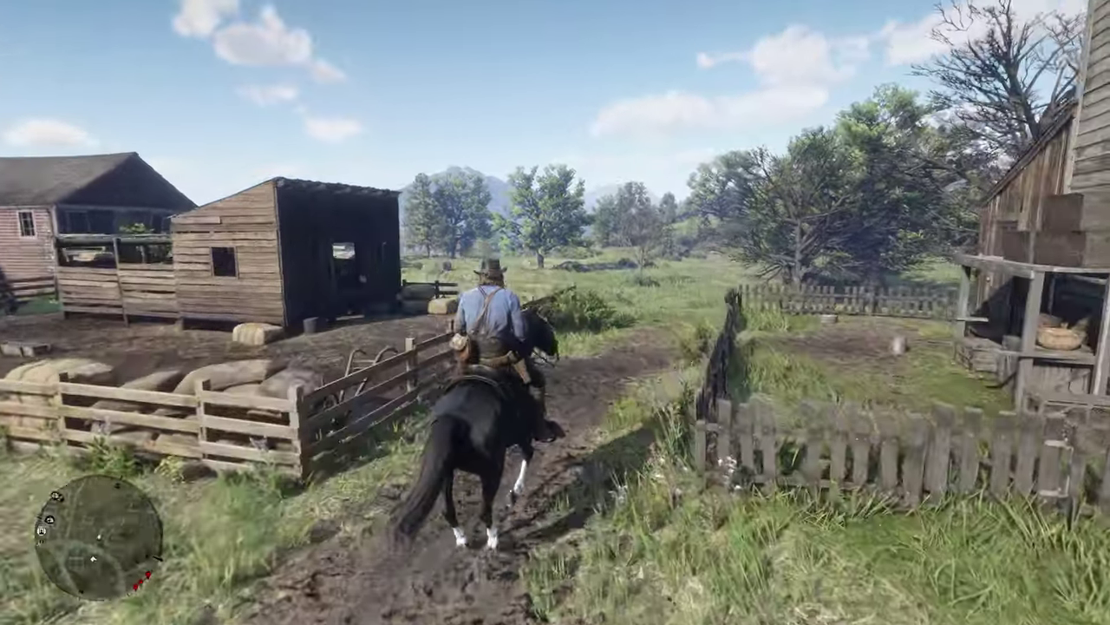